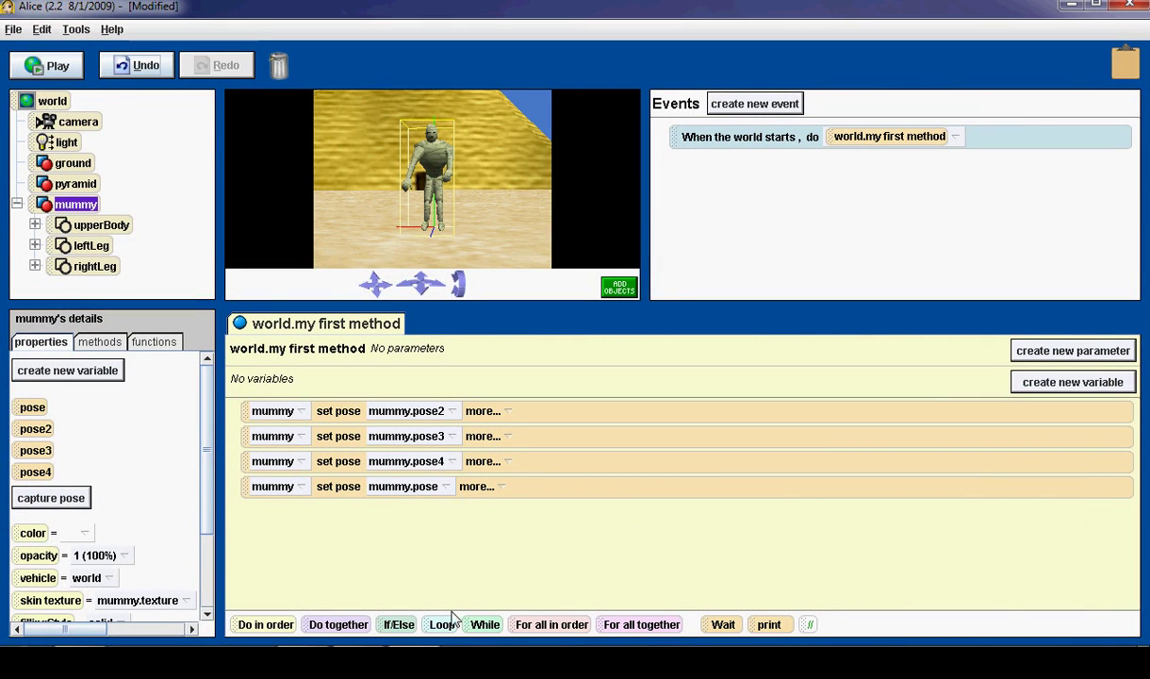
- Add an infinity-times Loop above the first pose step and move mummy pose2 and pose3 into it
drag(442, 625, 446, 604)
drag(411, 553, 318, 411)
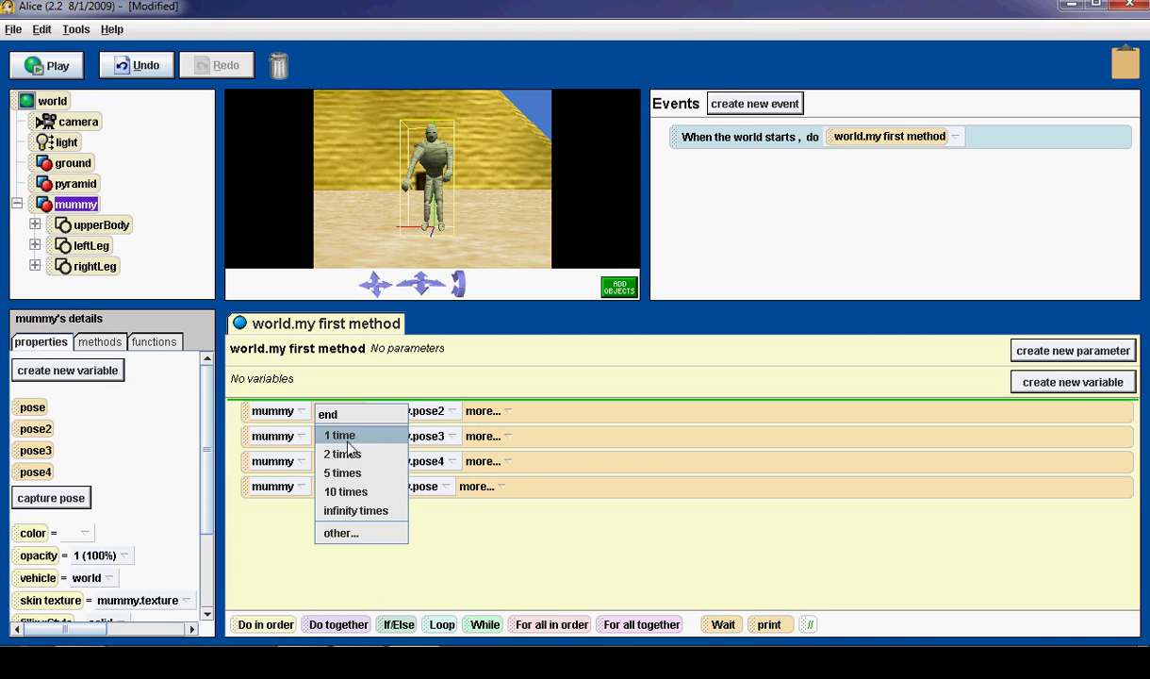
click(367, 514)
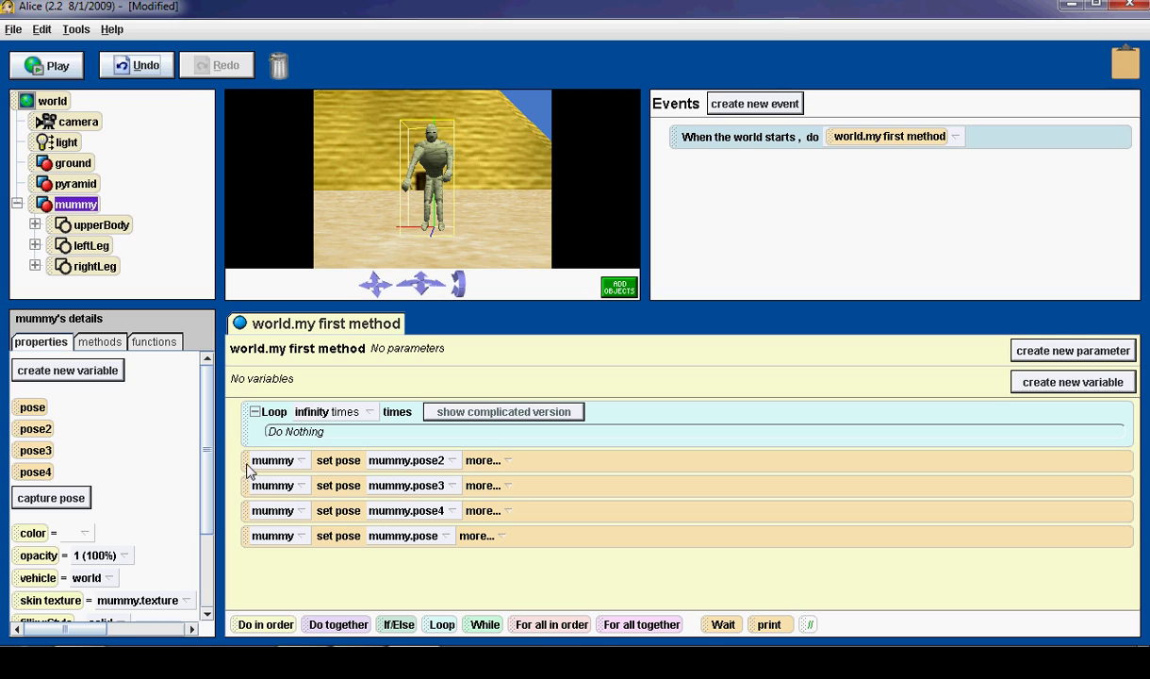
drag(247, 467, 281, 440)
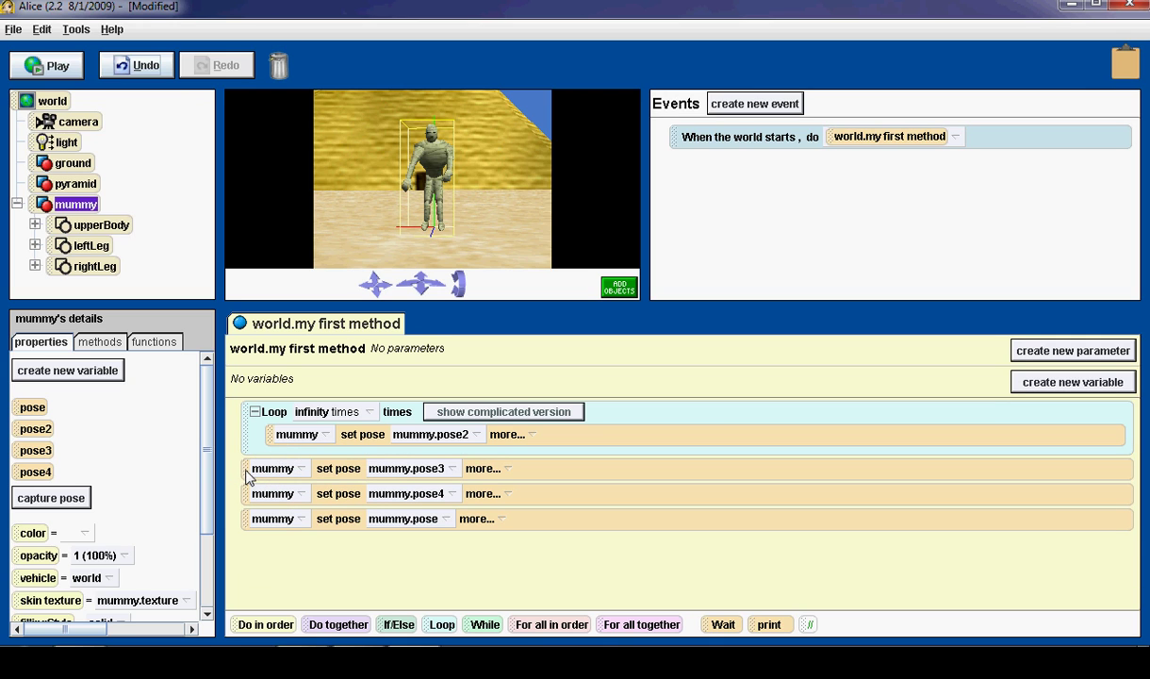
drag(248, 479, 292, 516)
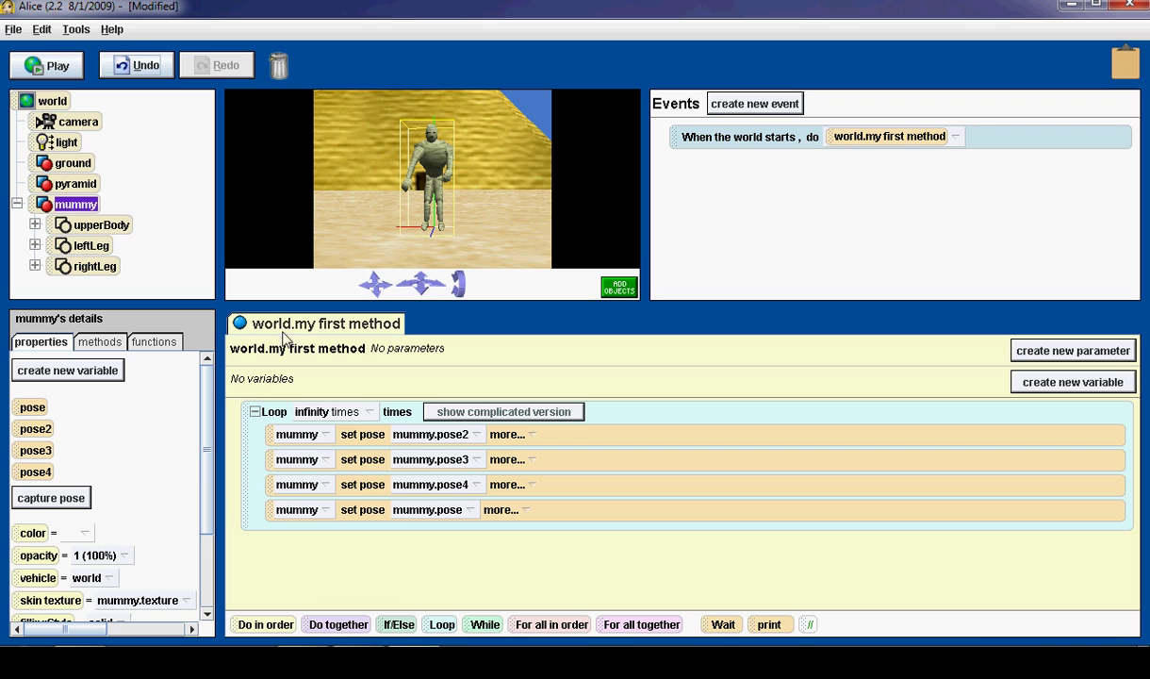
click(75, 74)
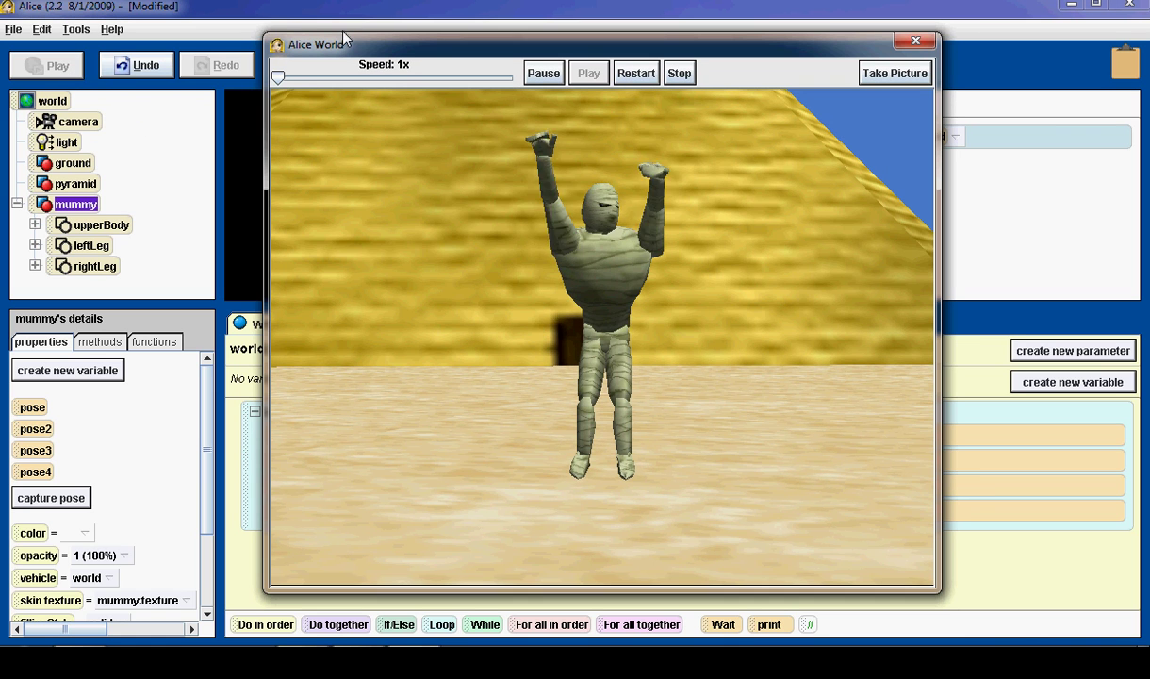
drag(282, 77, 355, 83)
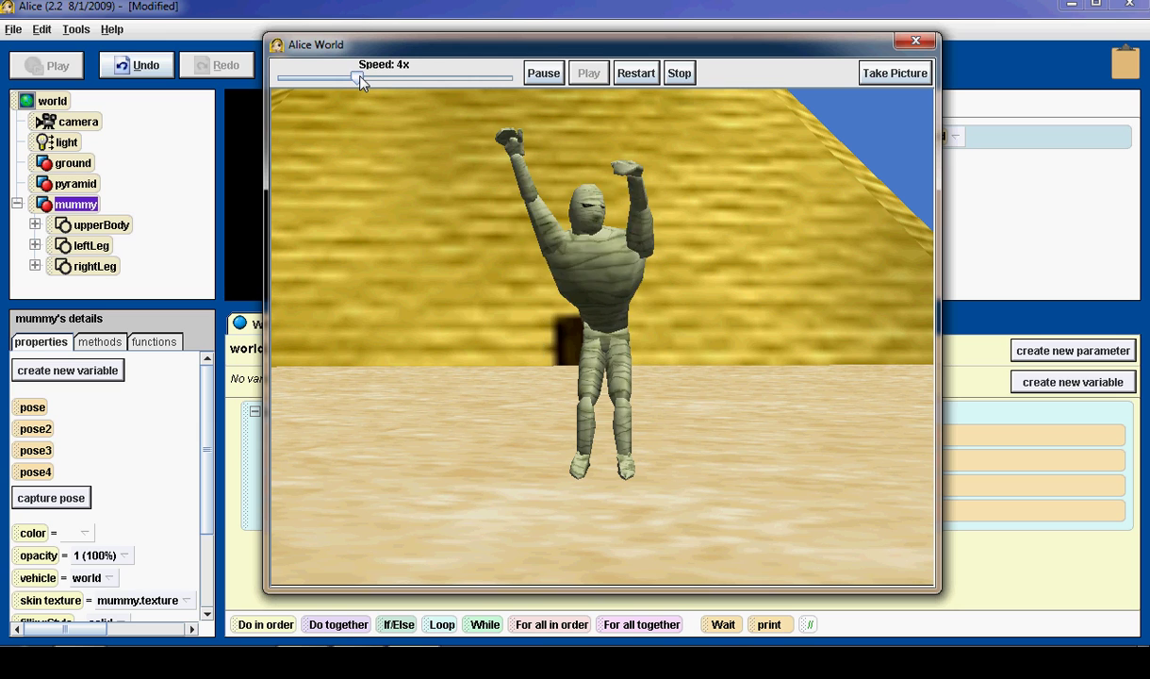
drag(361, 81, 519, 87)
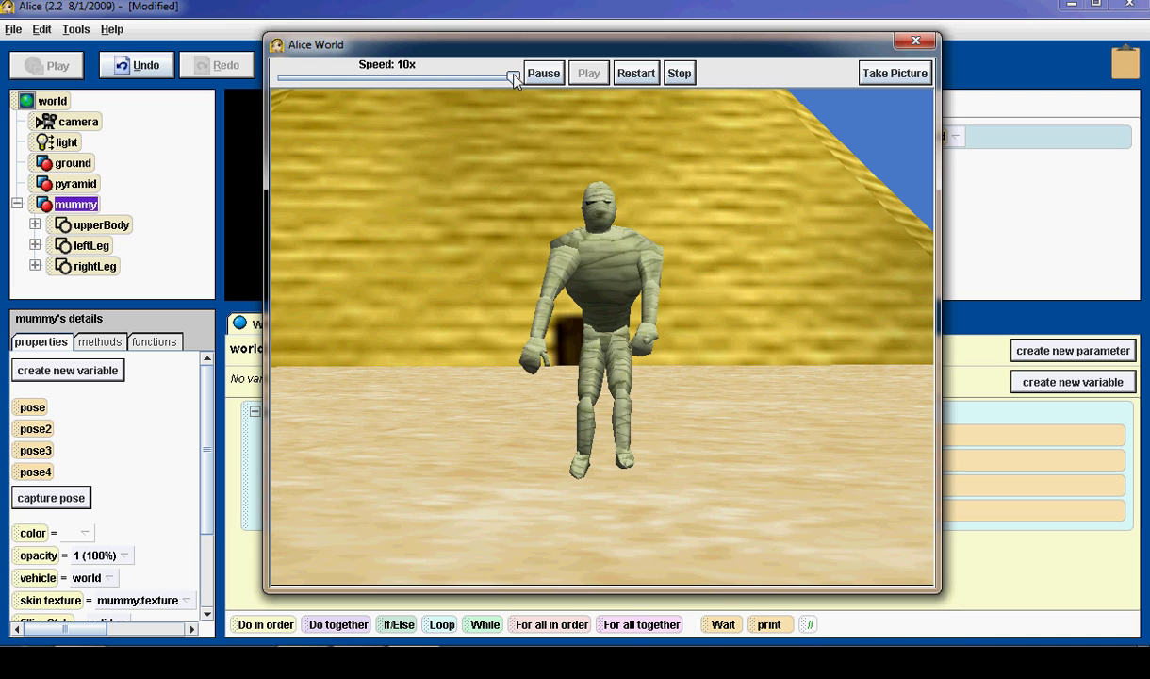
drag(524, 49, 720, 41)
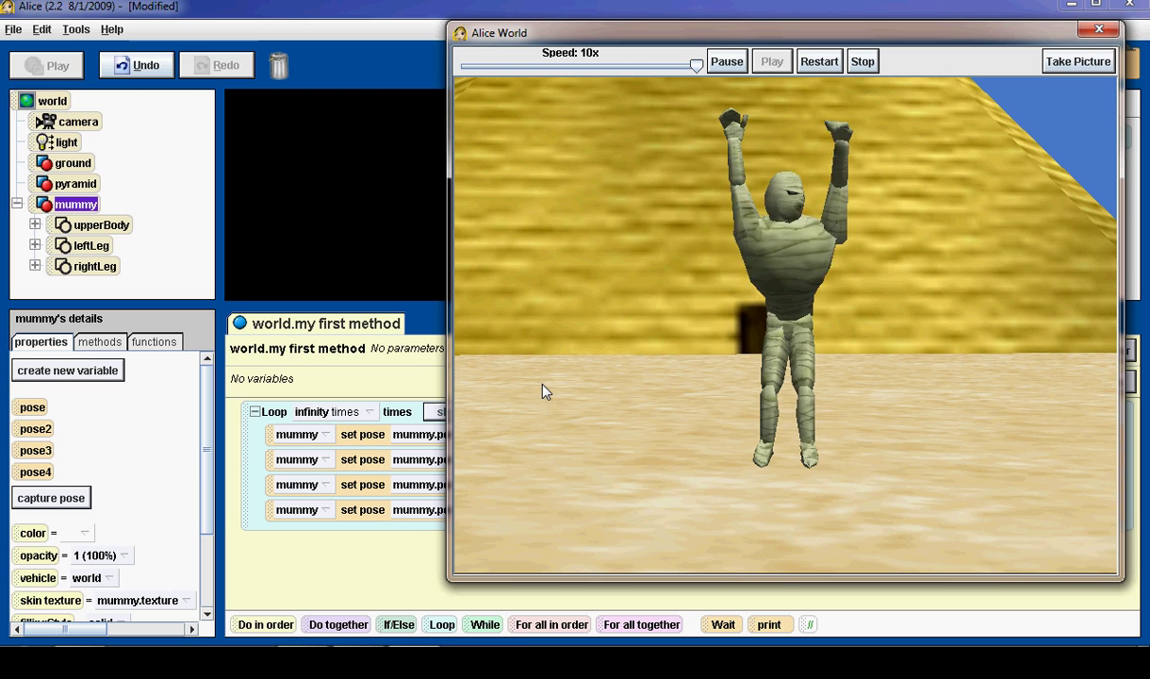
click(860, 62)
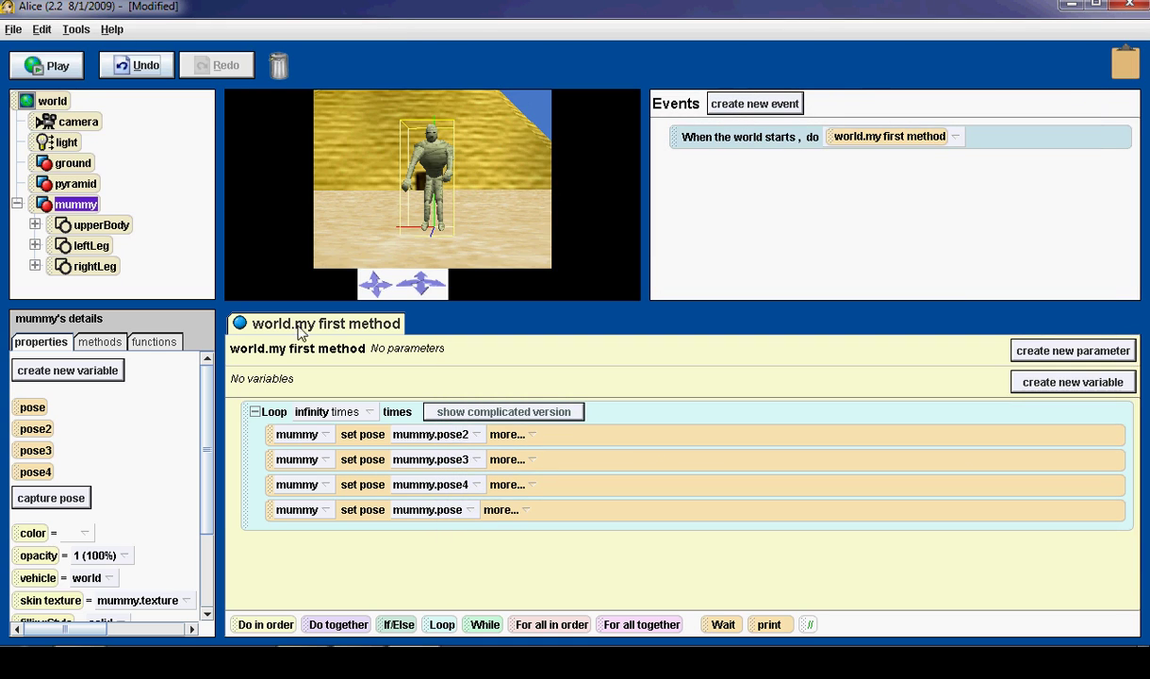
- Widen the 3D view and open the Musical Instruments category in the Local Gallery
drag(424, 288, 420, 286)
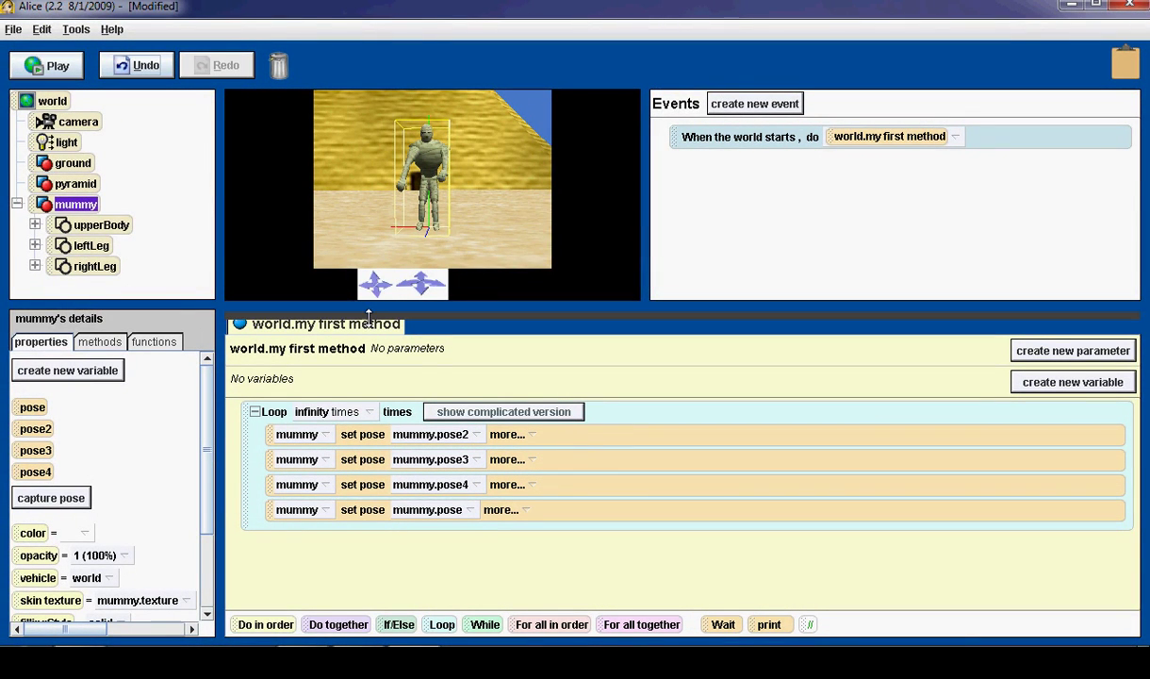
drag(640, 180, 657, 178)
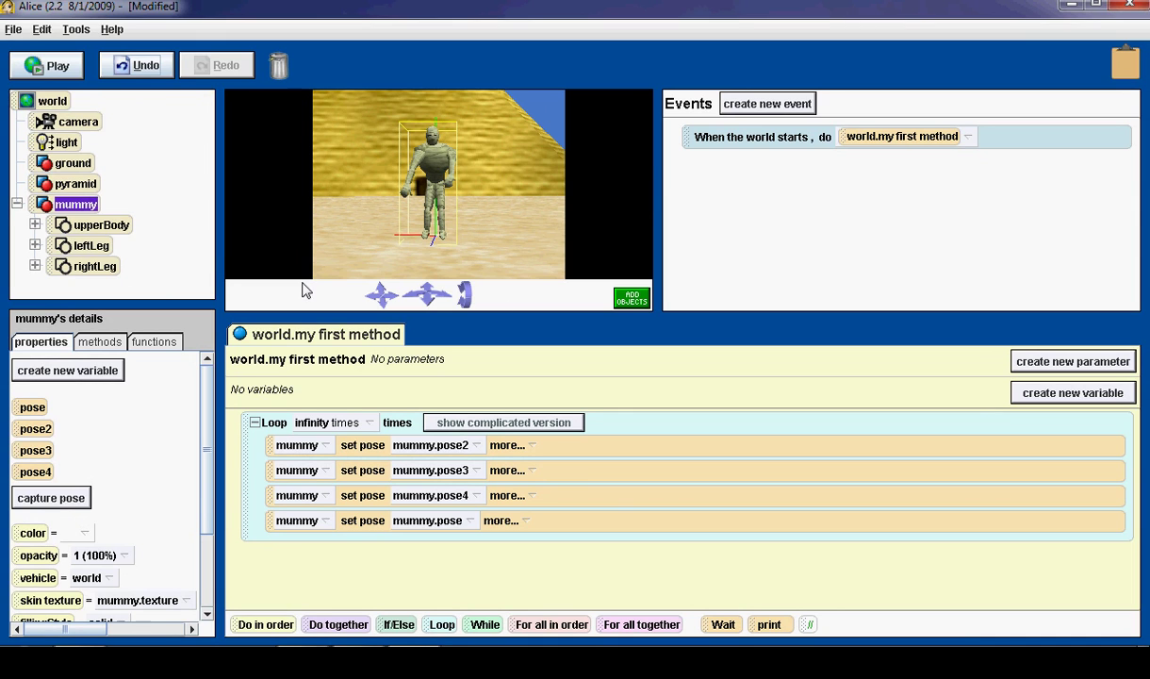
click(620, 306)
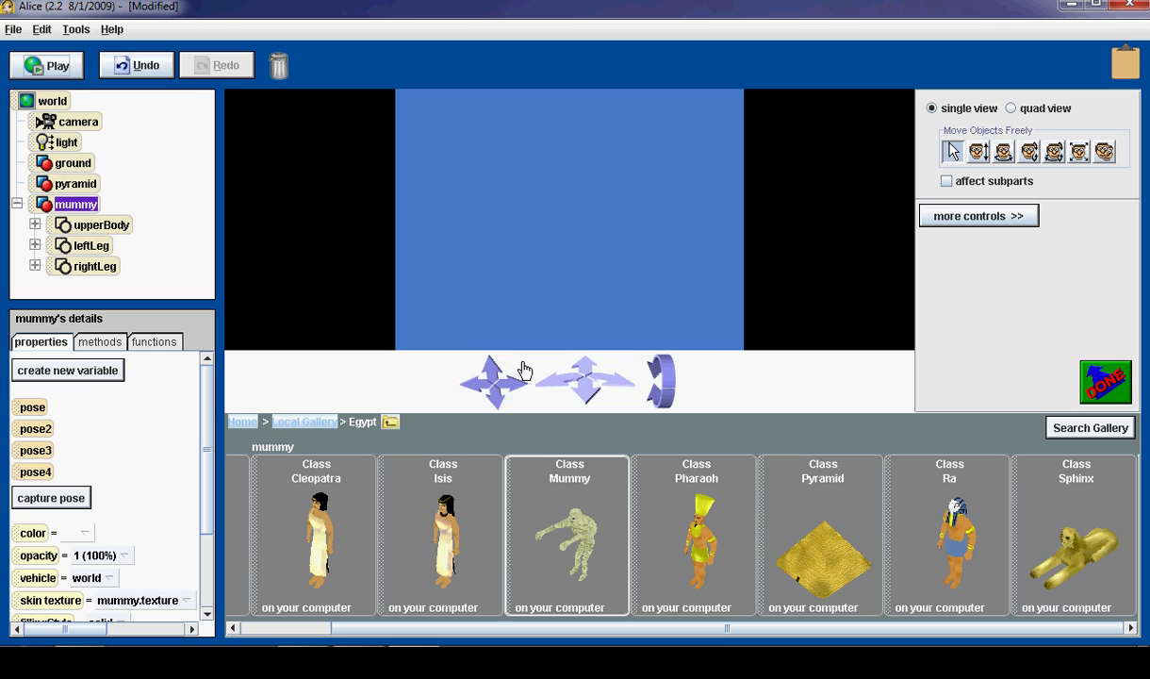
click(391, 423)
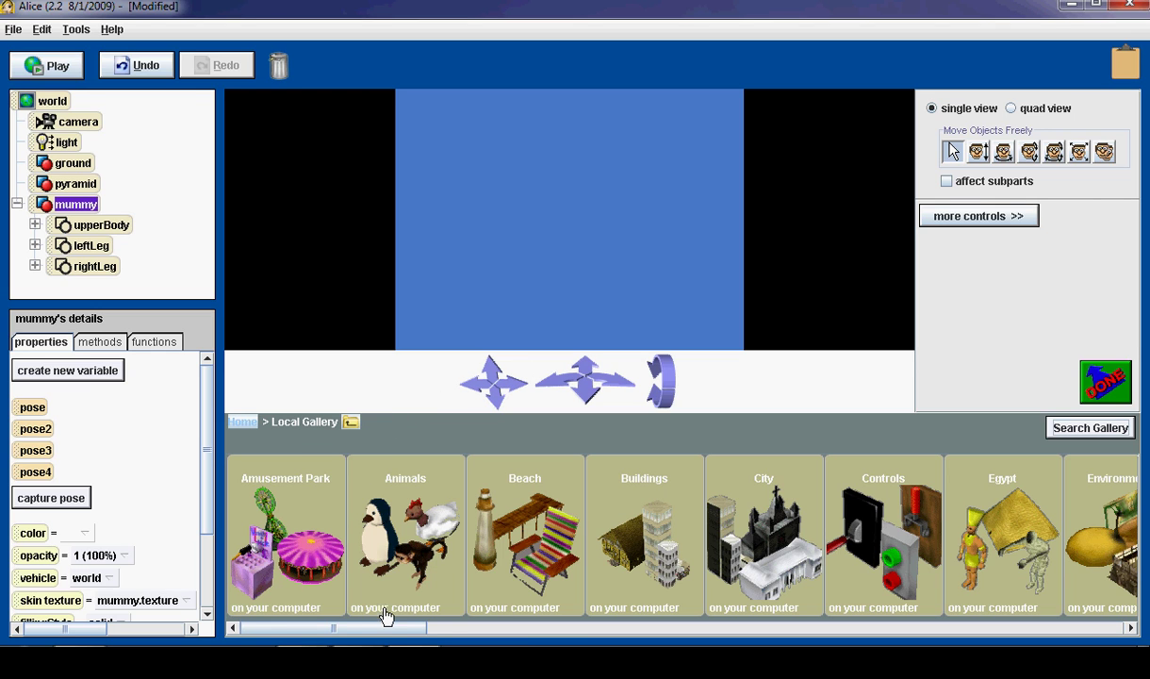
drag(385, 631, 752, 648)
click(602, 102)
click(659, 514)
- Drag the Sax into the scene beside the mummy
drag(501, 625, 796, 642)
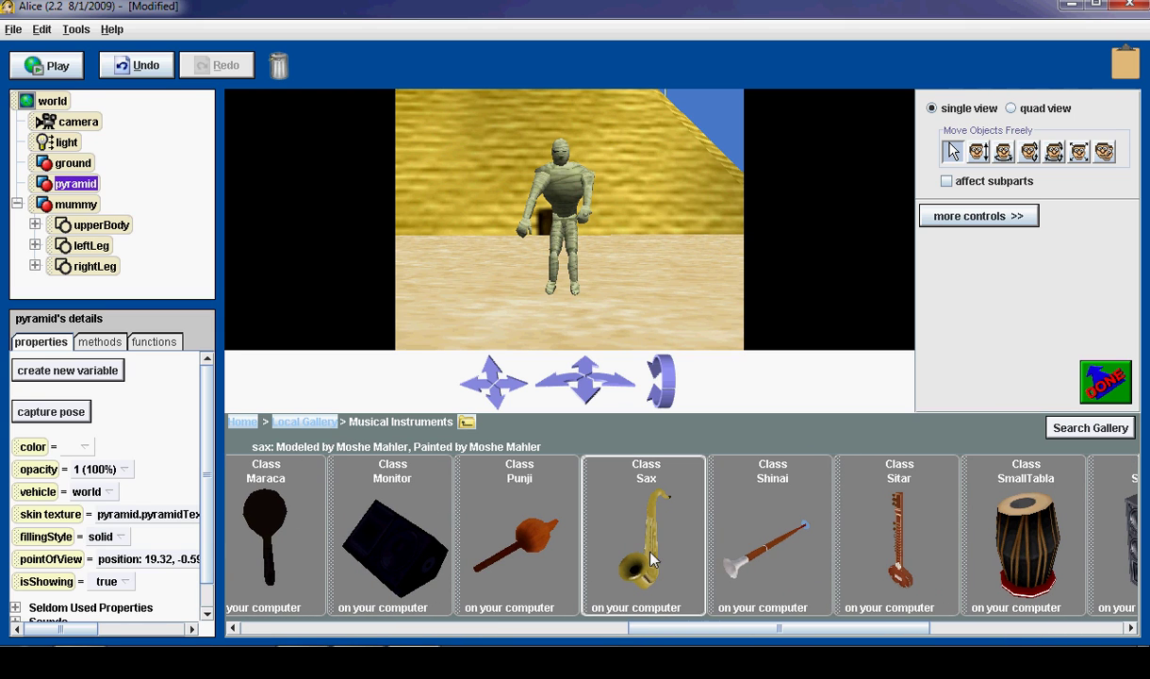
drag(619, 526, 533, 317)
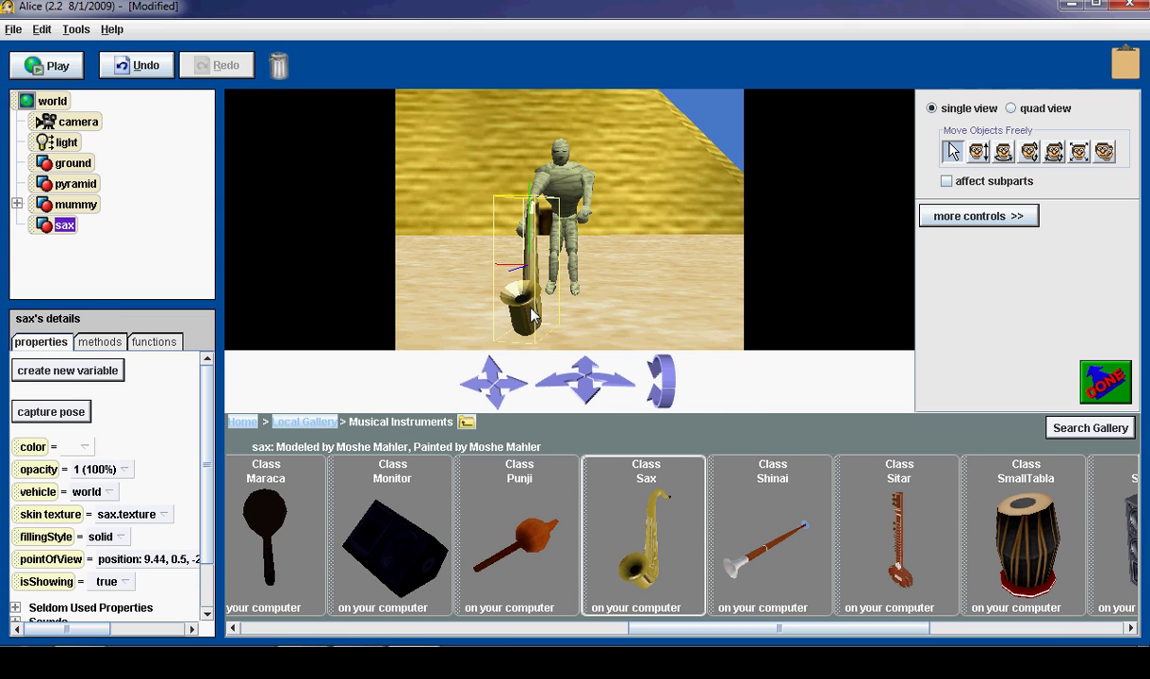
right_click(532, 316)
- Set the sax's point of view to the mummy's entire right hand (upperBody > rightArm > forearm > hand)
mouse_move(571, 346)
mouse_move(826, 267)
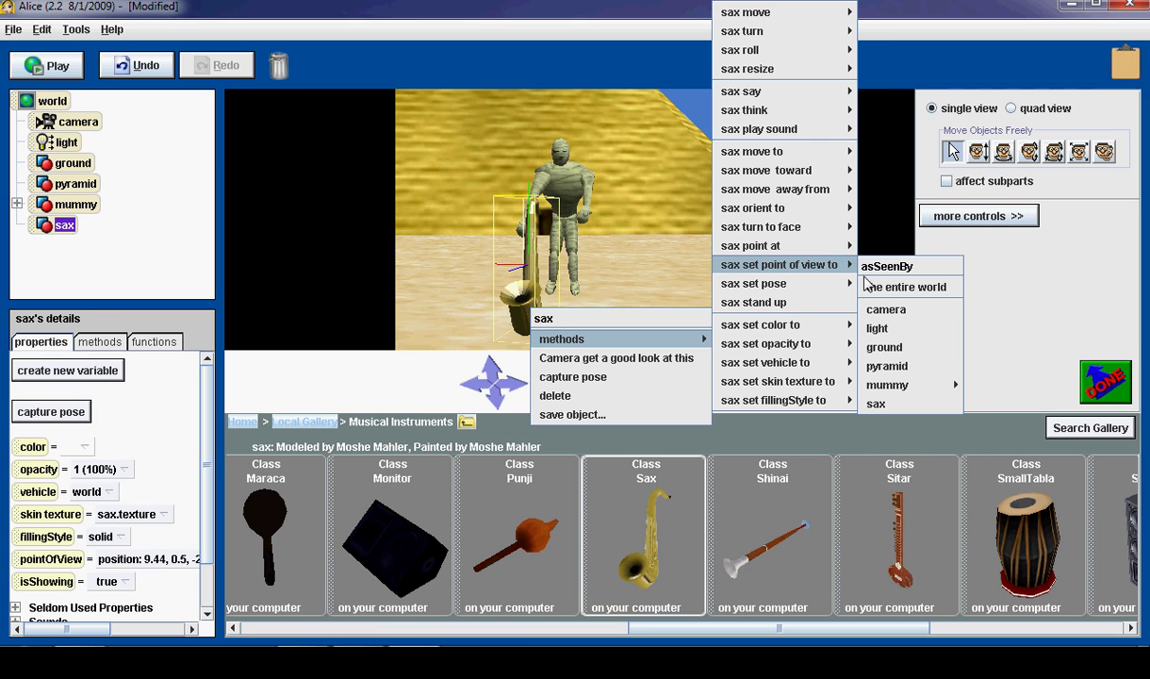
mouse_move(895, 390)
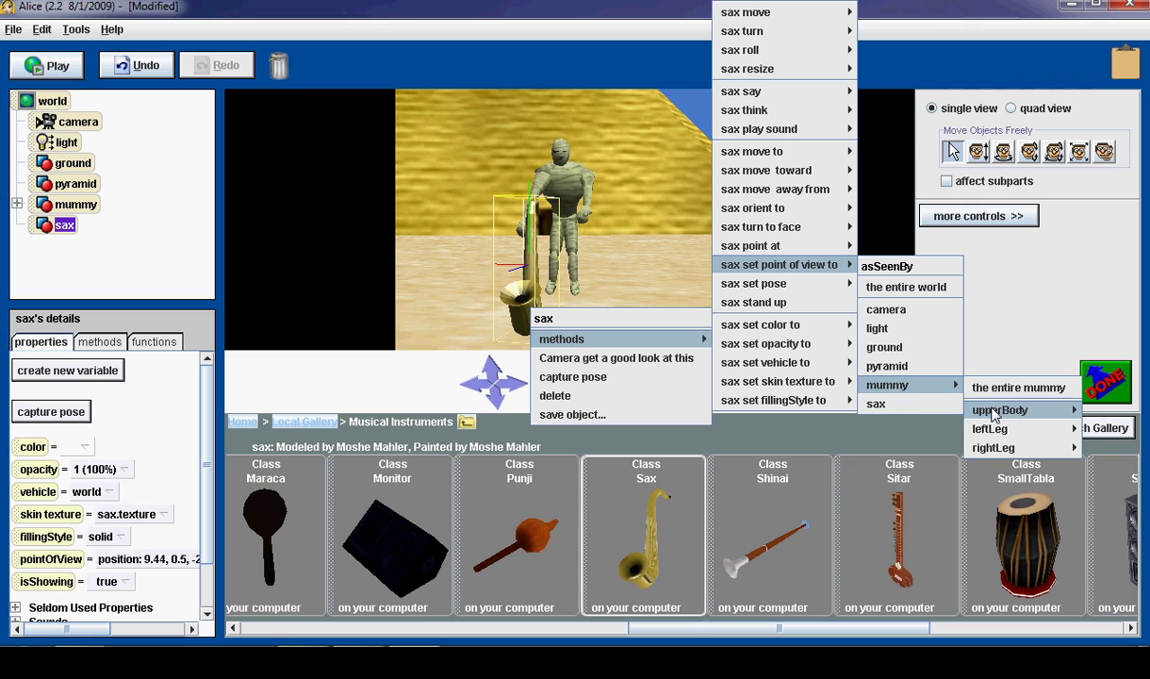
mouse_move(997, 415)
mouse_move(947, 439)
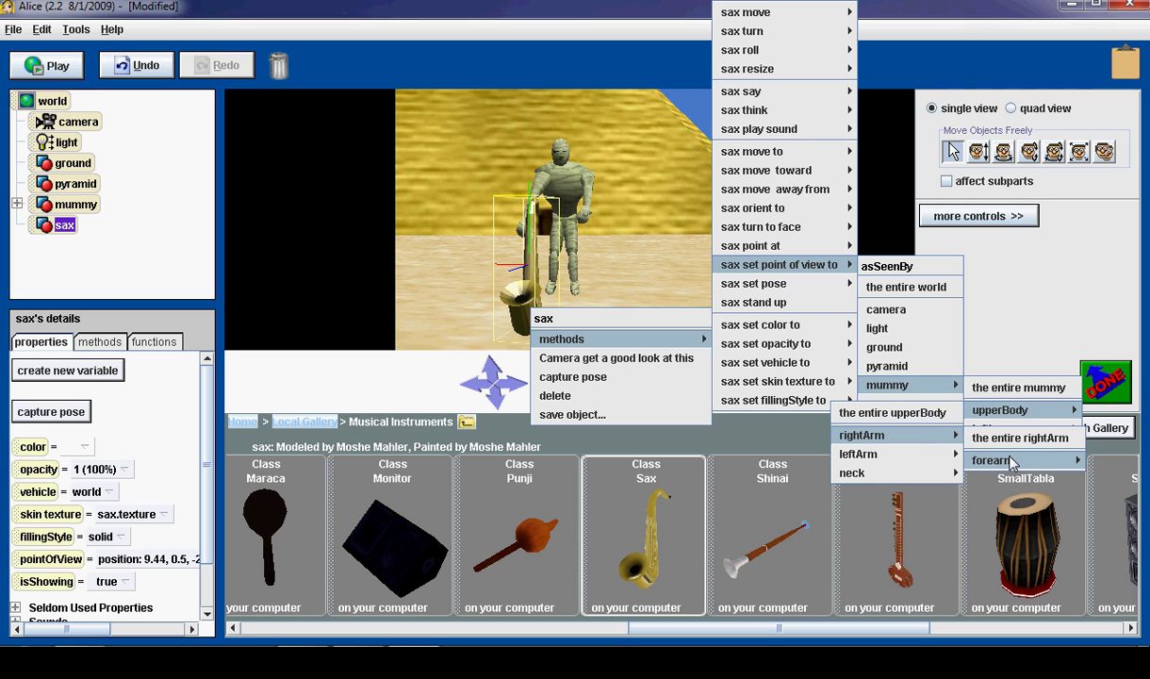
mouse_move(1010, 460)
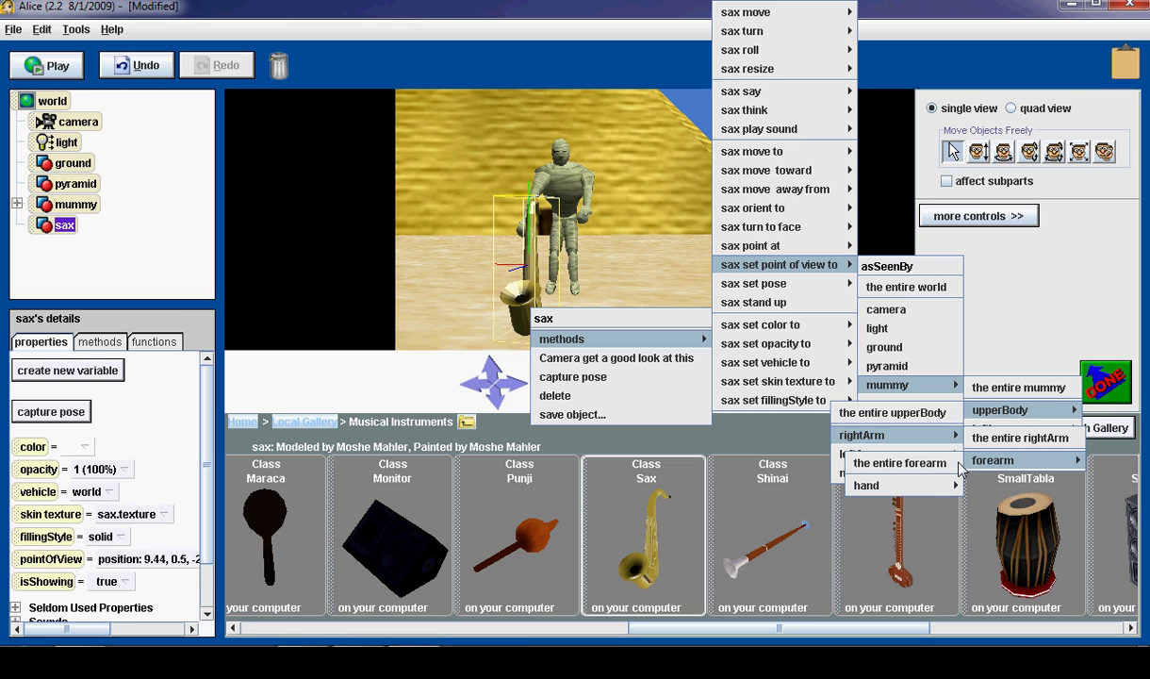
mouse_move(938, 490)
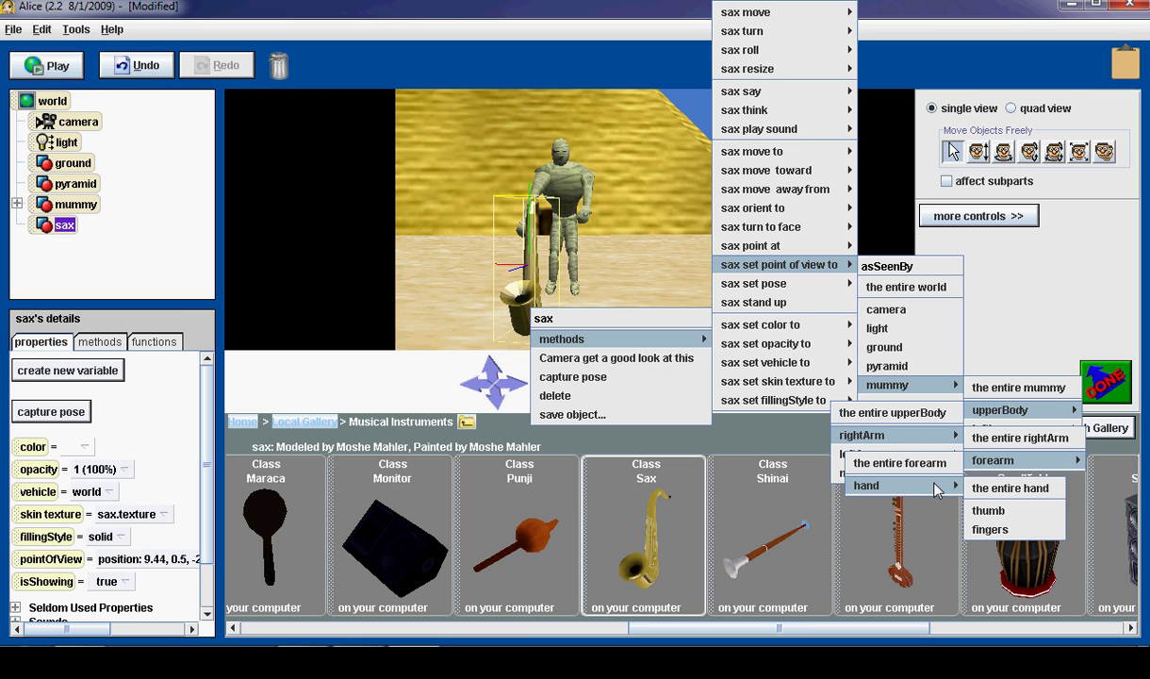
click(992, 489)
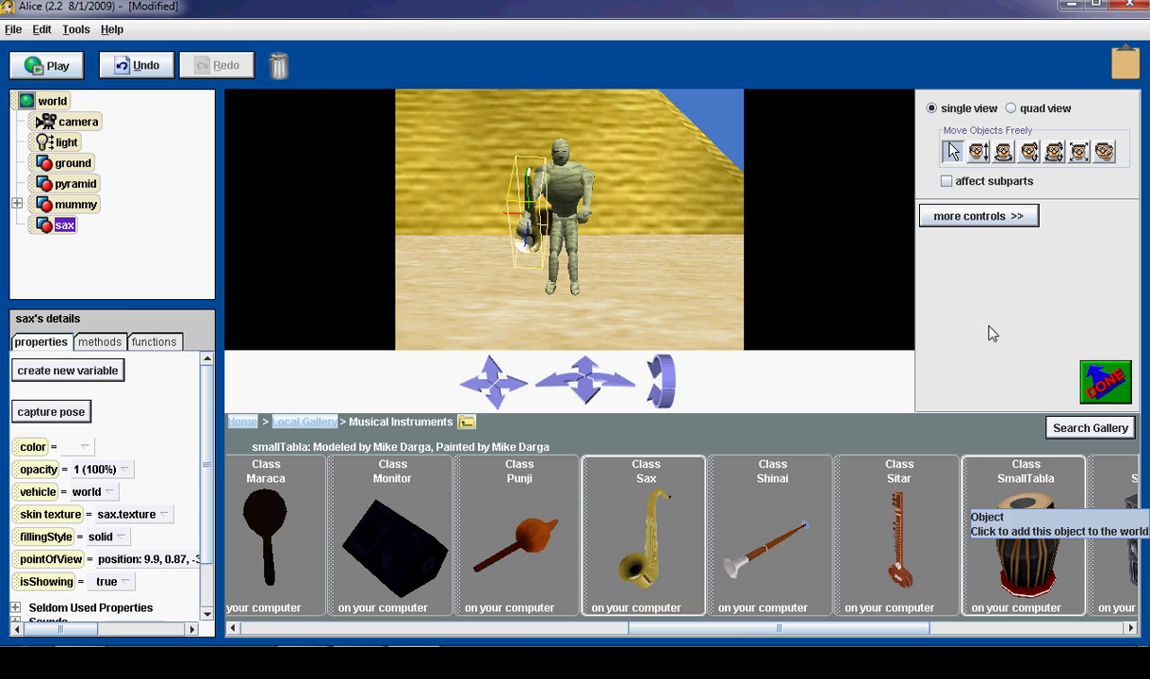
- Nudge the sax slightly left, test-run the world at 3x speed, then reselect the sax
drag(535, 215, 530, 219)
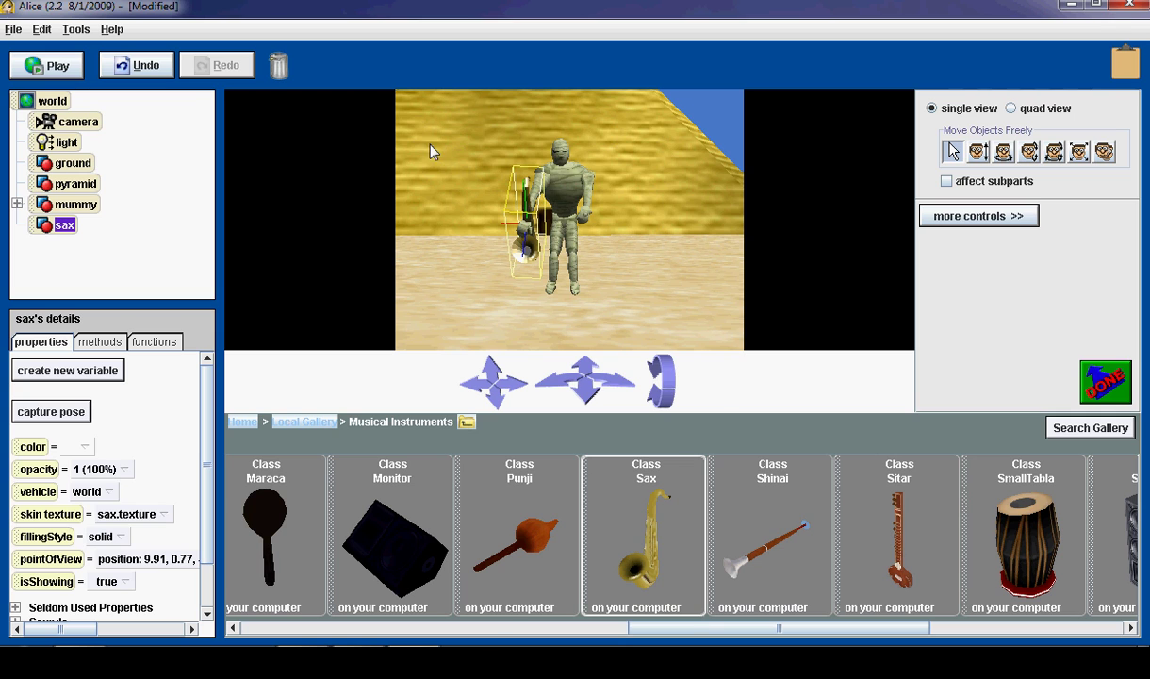
click(38, 64)
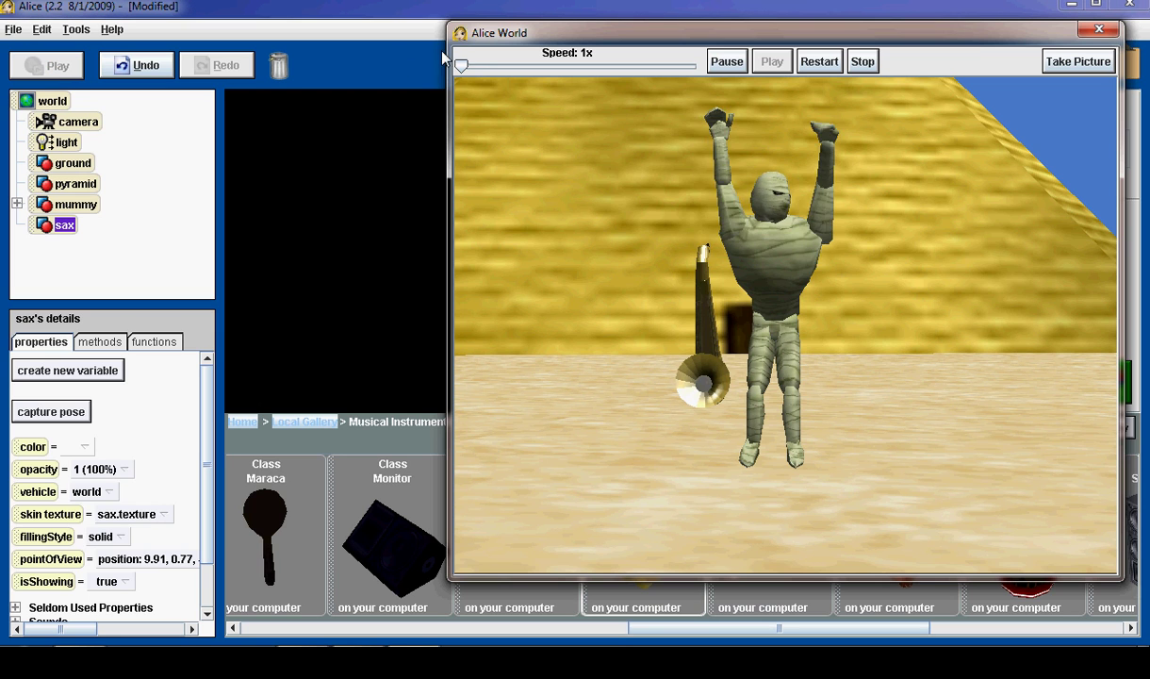
drag(463, 66, 387, 55)
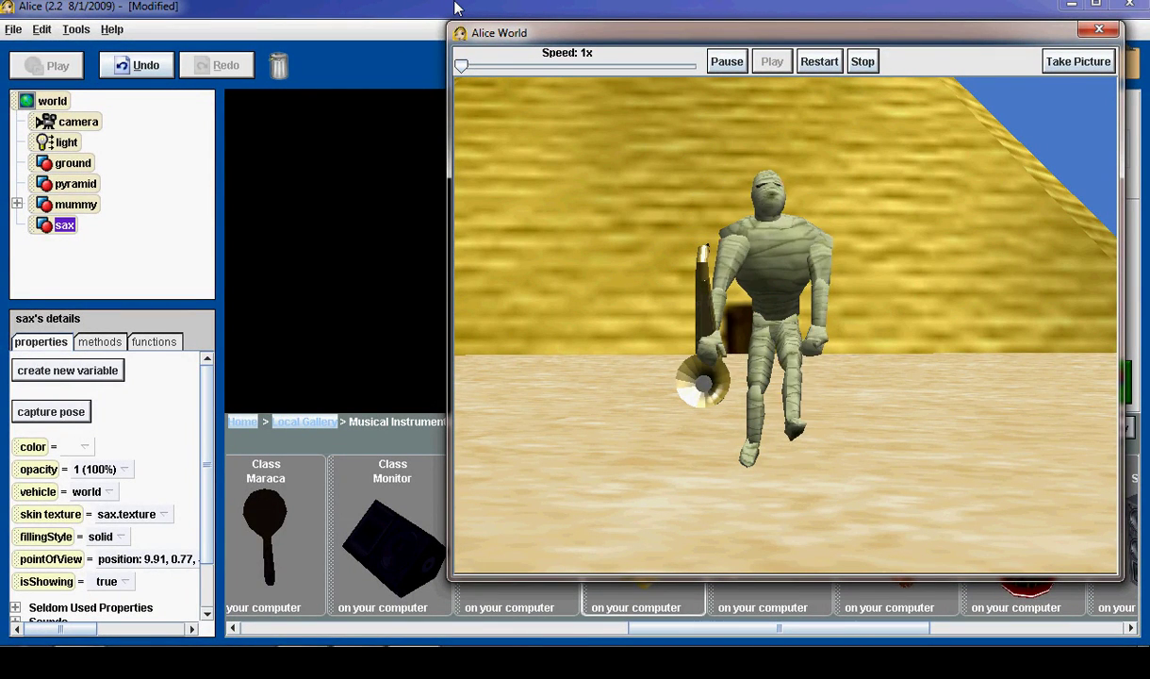
click(863, 62)
click(79, 207)
click(65, 226)
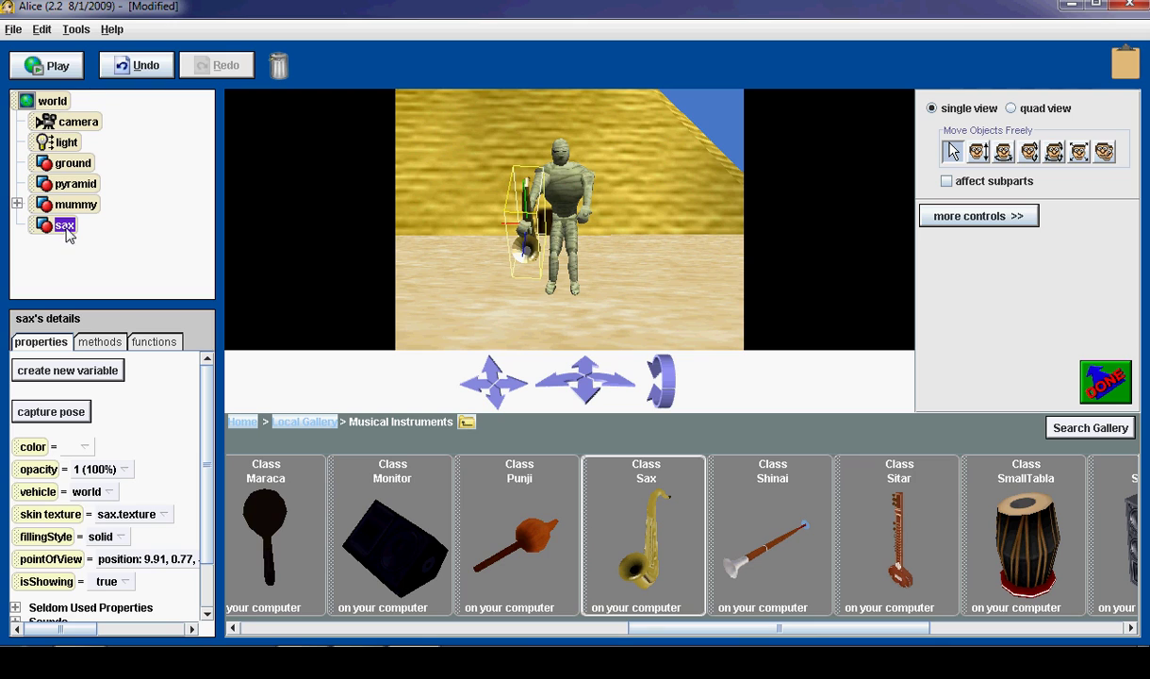
- Review the sax's methods, functions and properties tabs
click(72, 206)
click(68, 225)
click(92, 341)
click(143, 345)
click(47, 342)
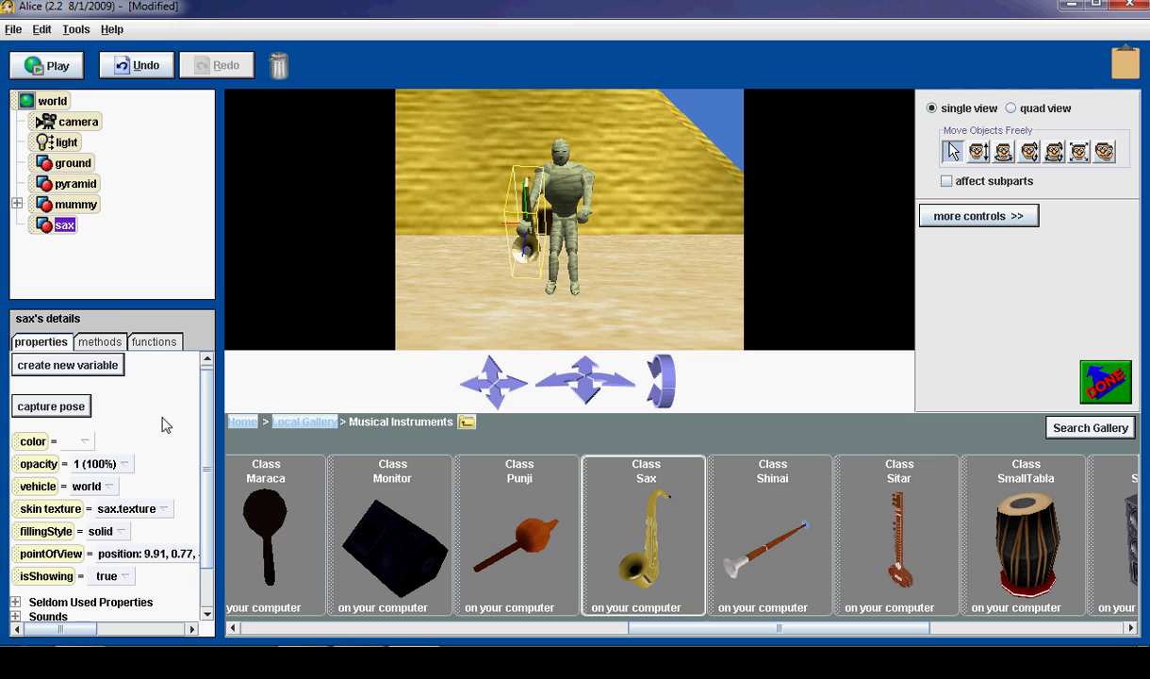
scroll(162, 423, down, 2)
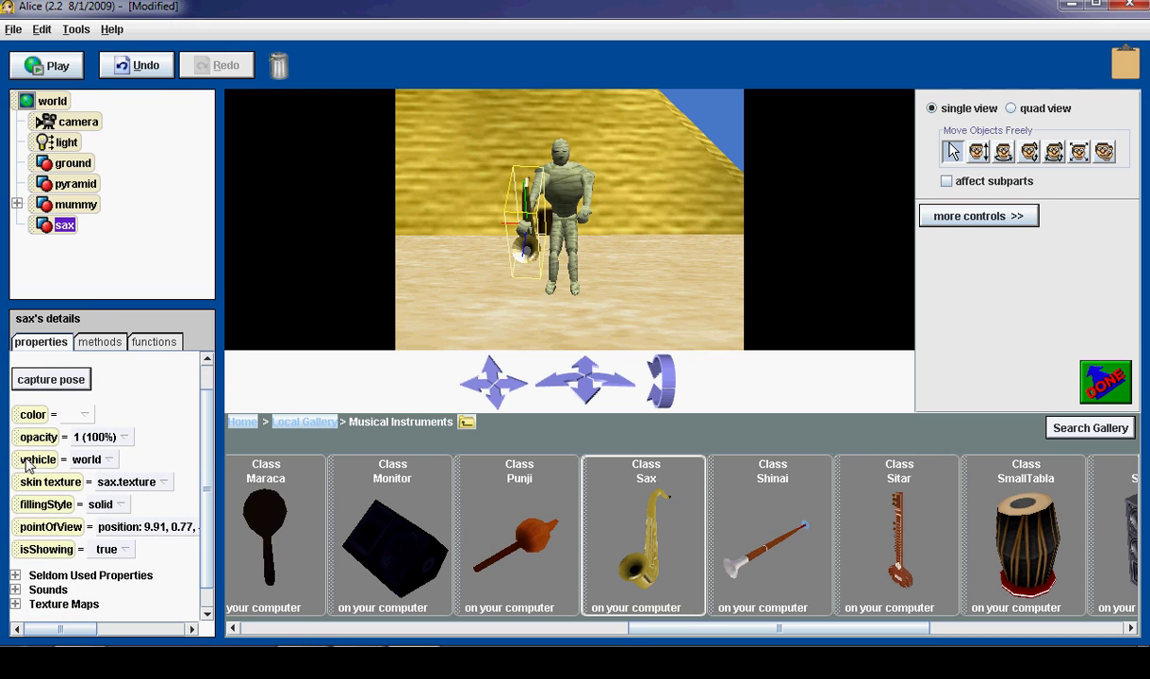
- Leave the scene editor, select the pyramid, and open its vehicle choices
click(1119, 374)
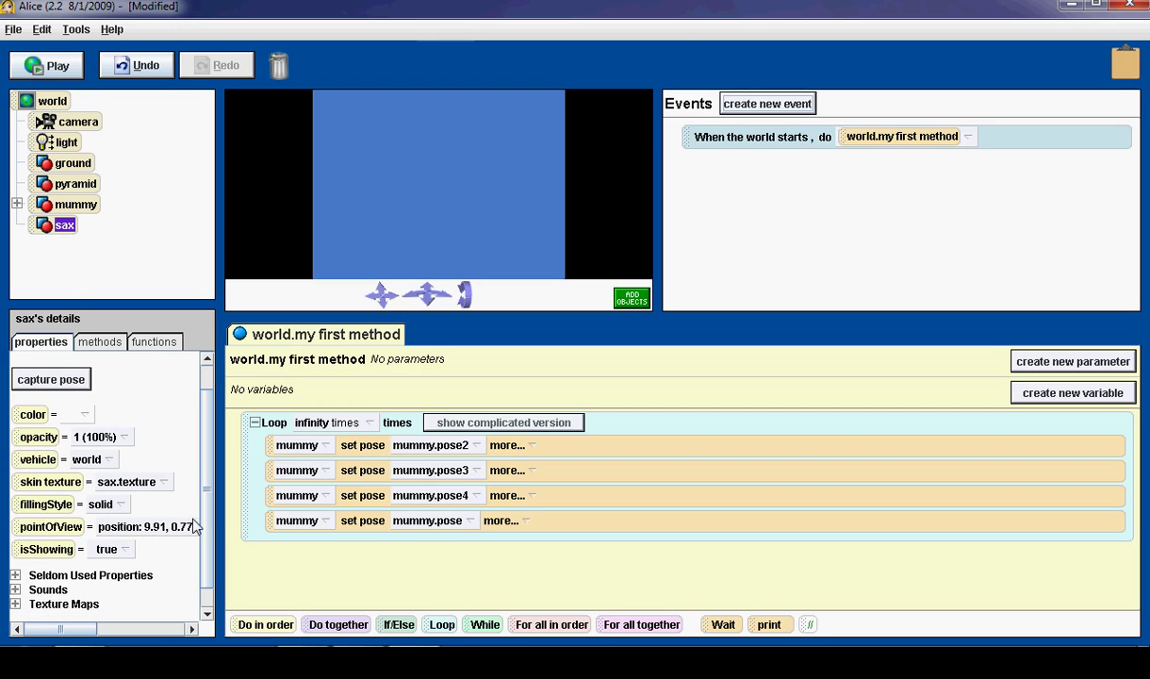
click(401, 179)
click(106, 464)
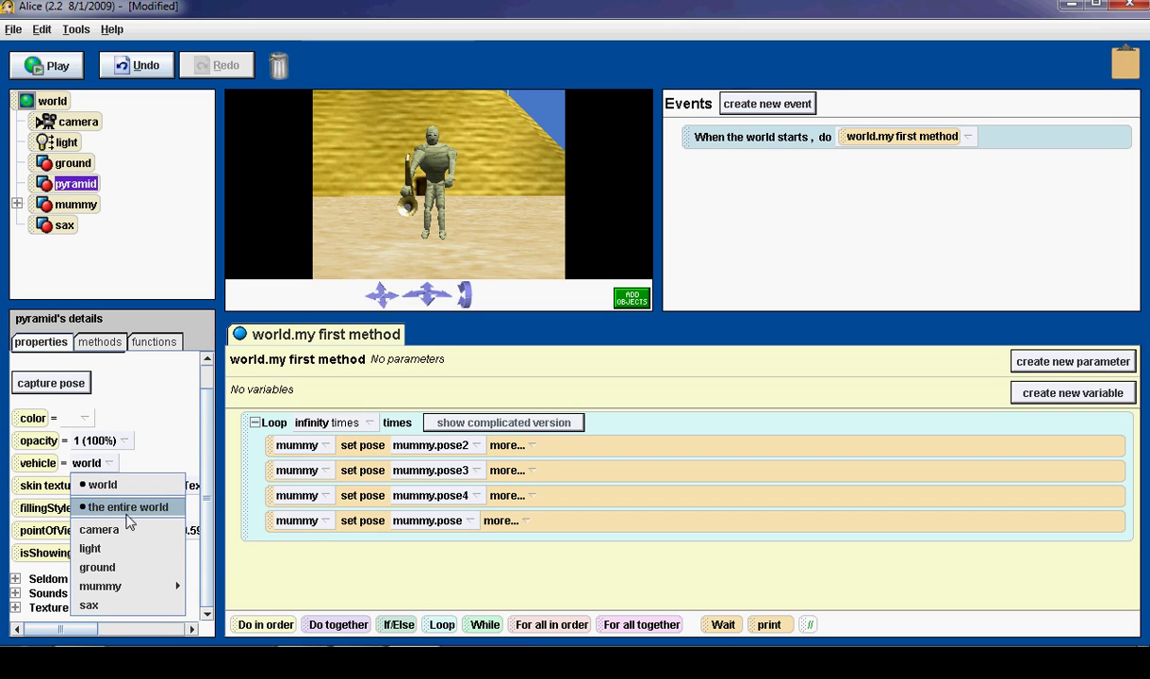
mouse_move(139, 592)
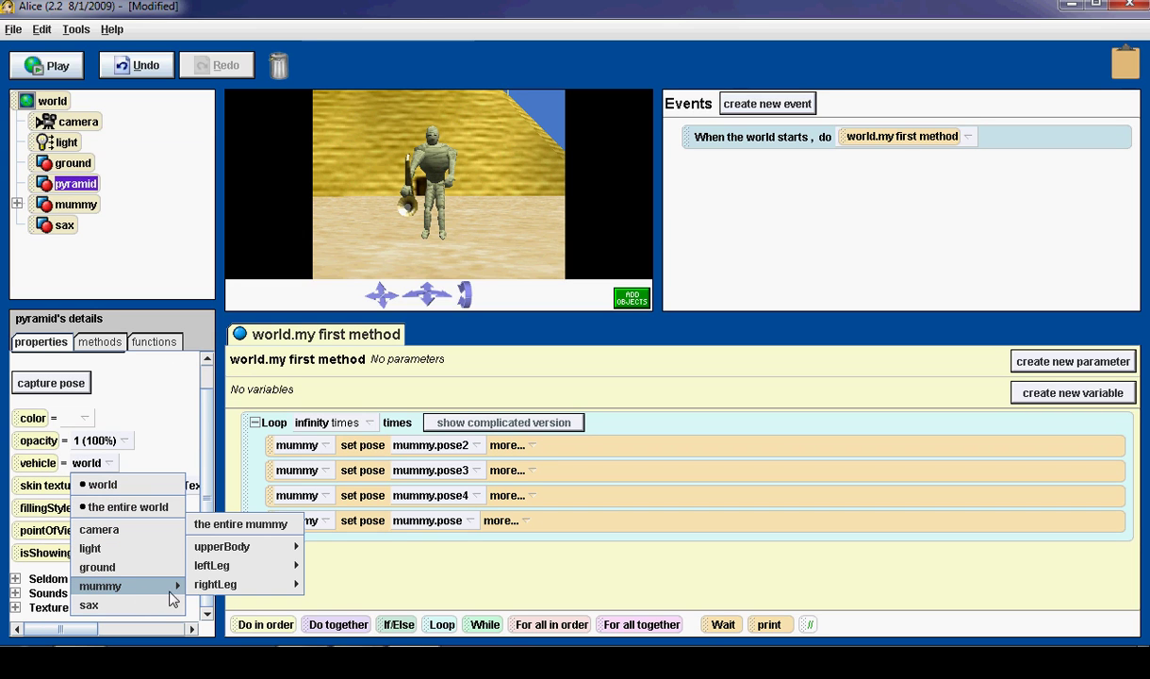
- Set the pyramid's vehicle to the mummy's entire right hand
mouse_move(232, 554)
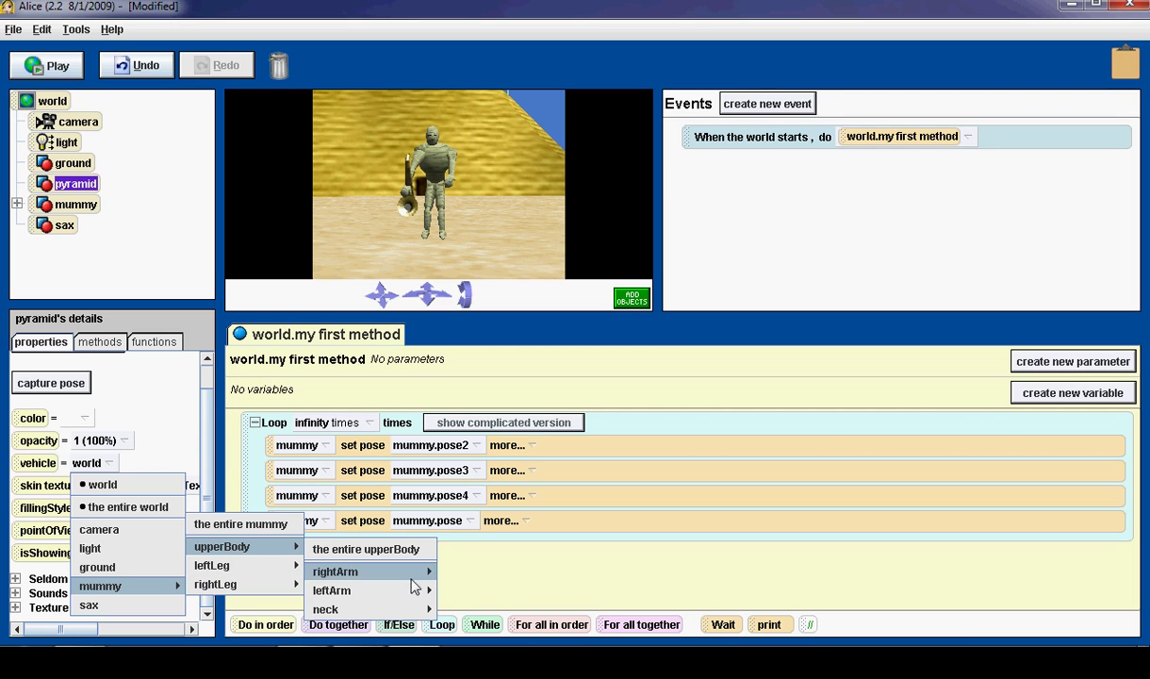
mouse_move(396, 571)
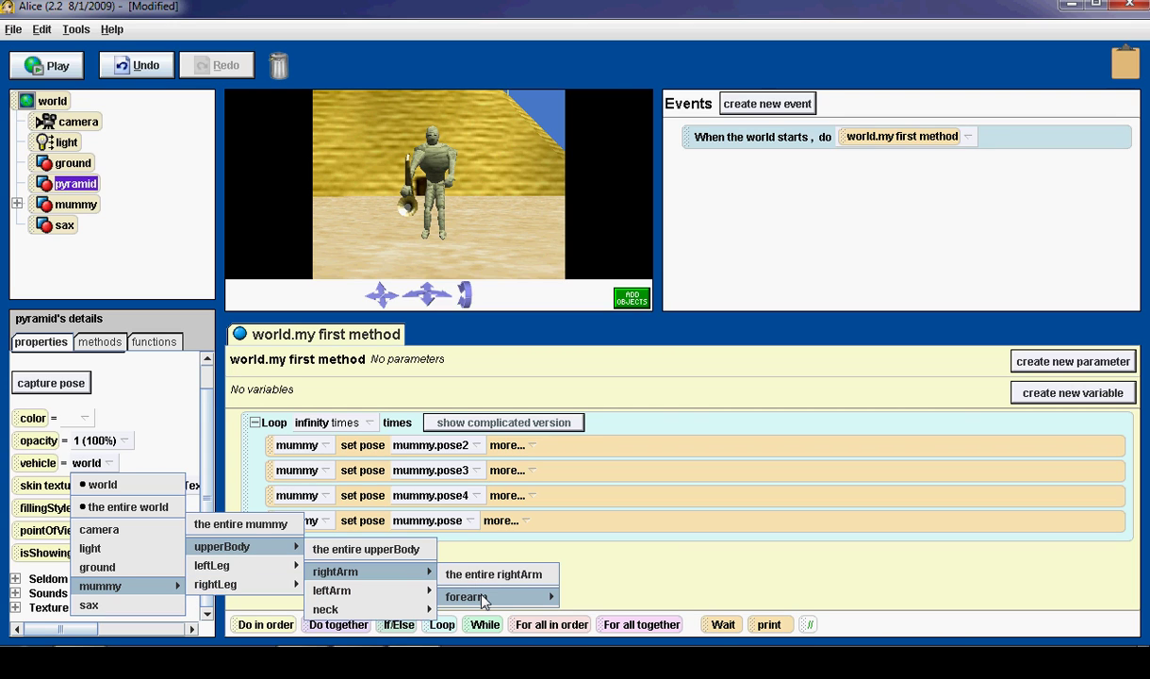
mouse_move(476, 592)
mouse_move(584, 596)
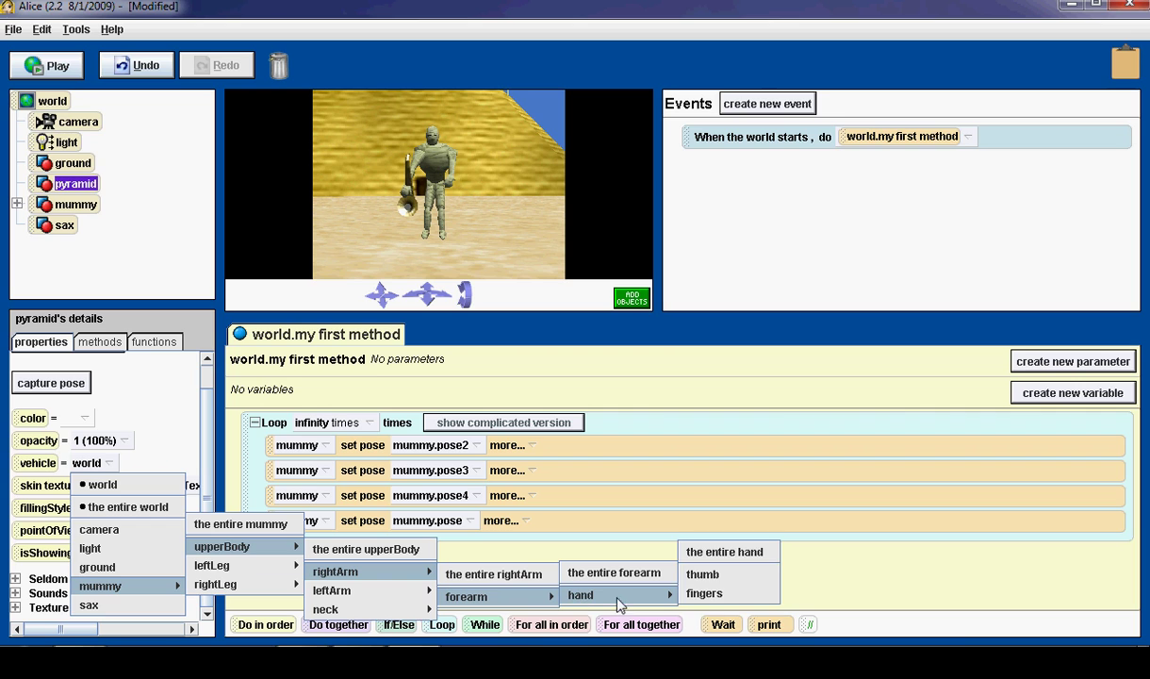
click(728, 553)
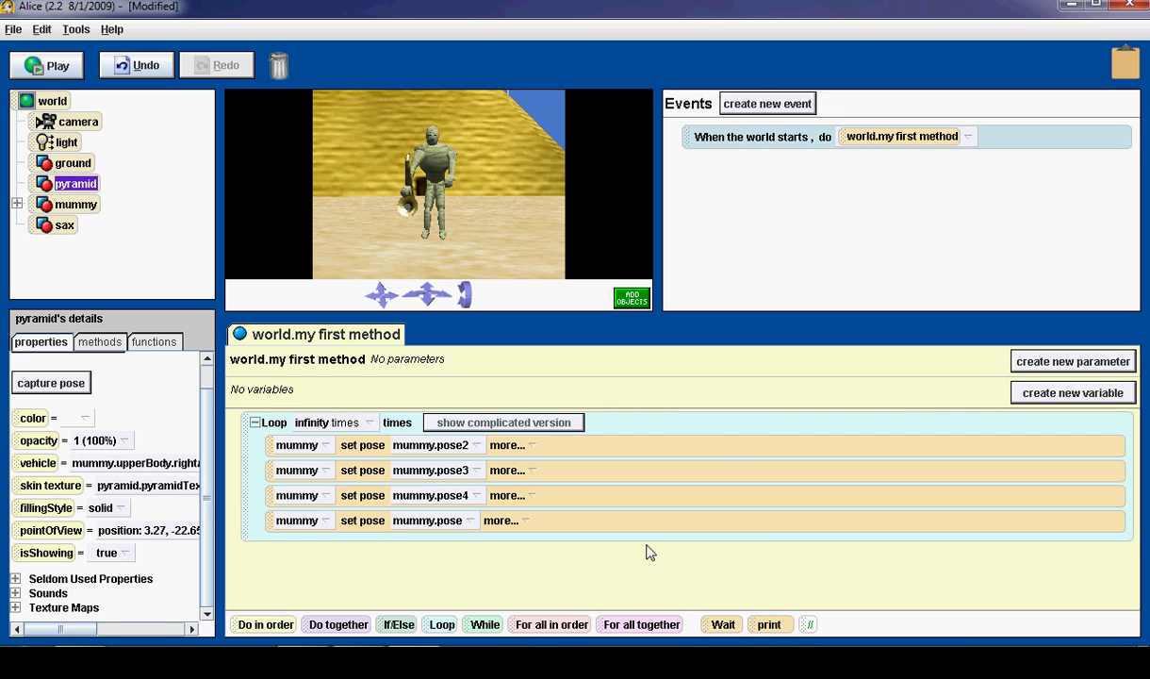
- Run the world once to watch the pyramid ride along, then stop it
click(42, 66)
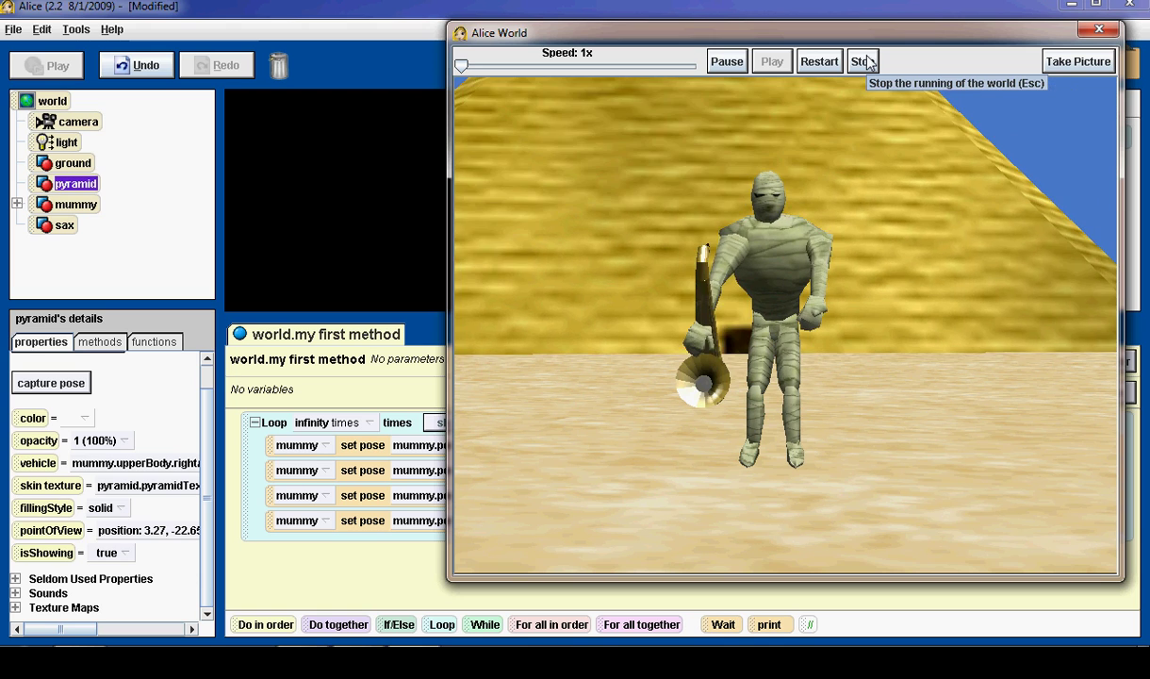
click(863, 61)
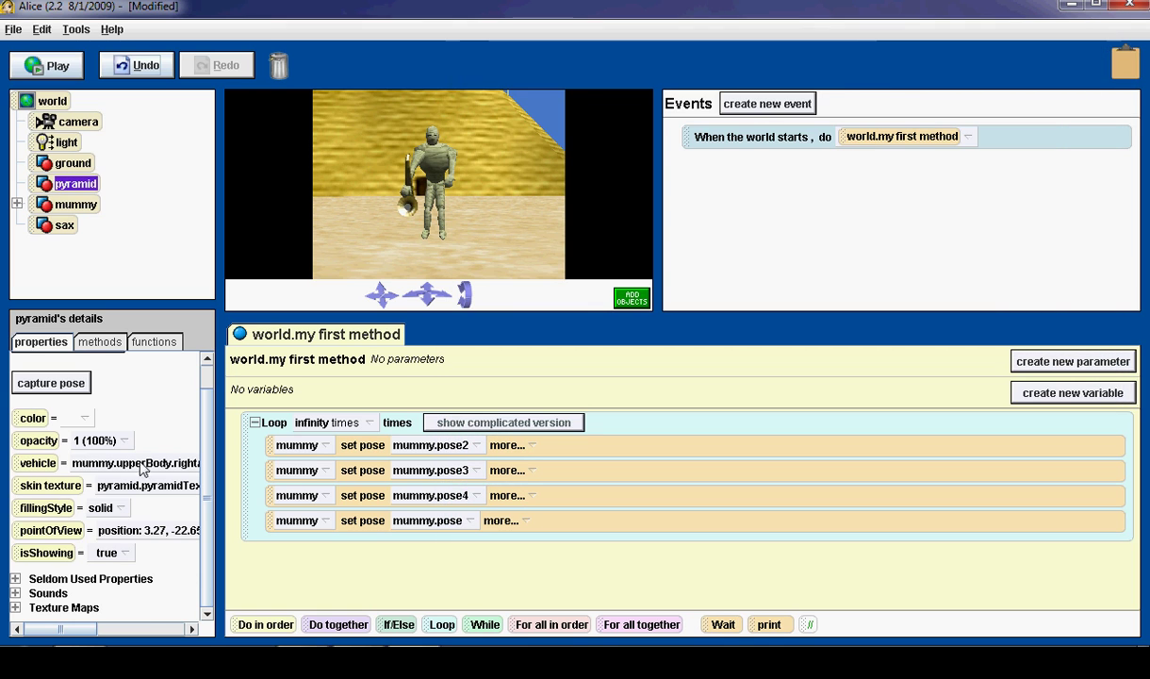
click(143, 467)
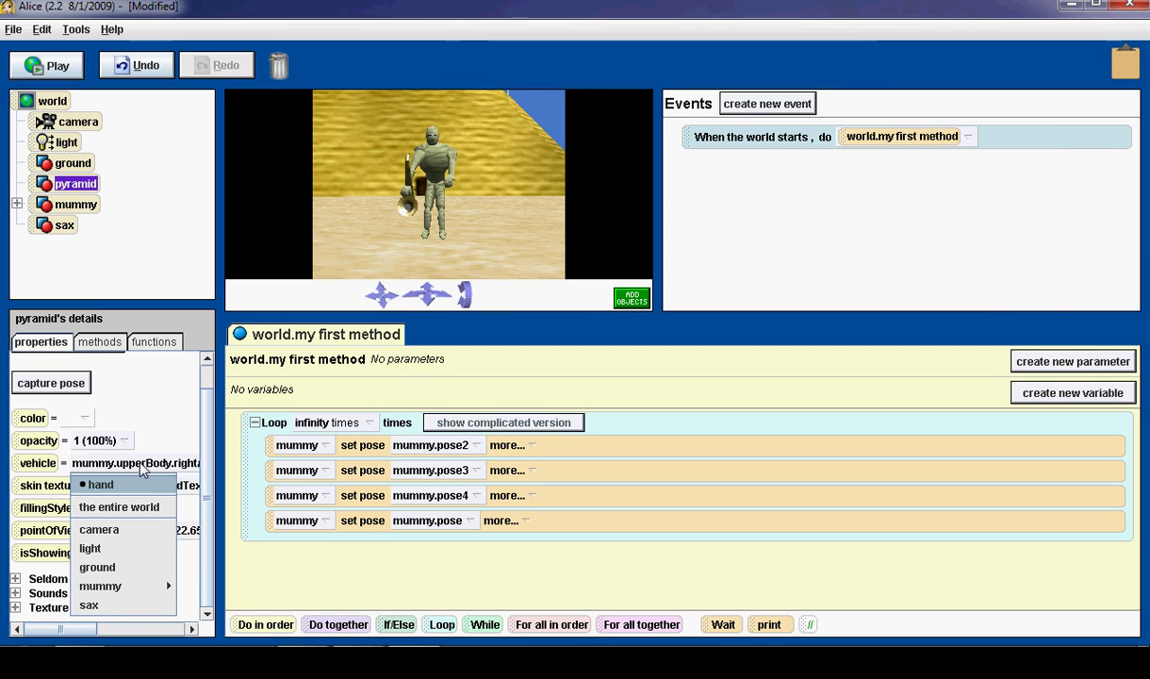
- Reset the pyramid's vehicle to the world, make the sax ride the mummy's right thumb, and run
click(150, 510)
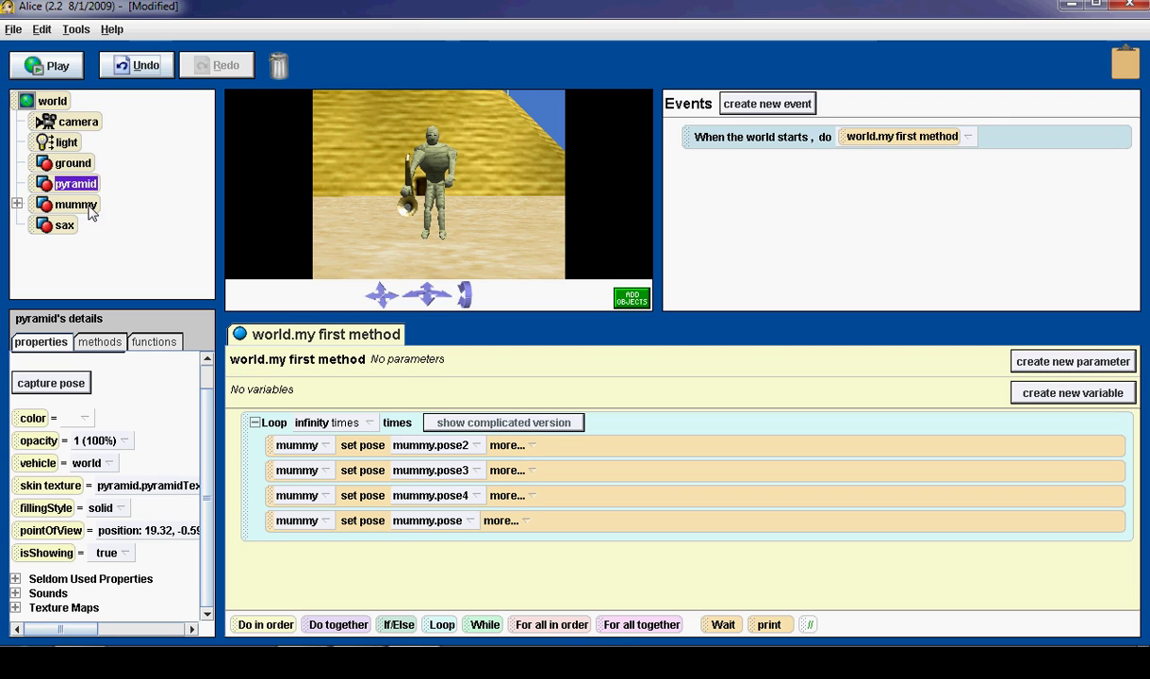
click(64, 227)
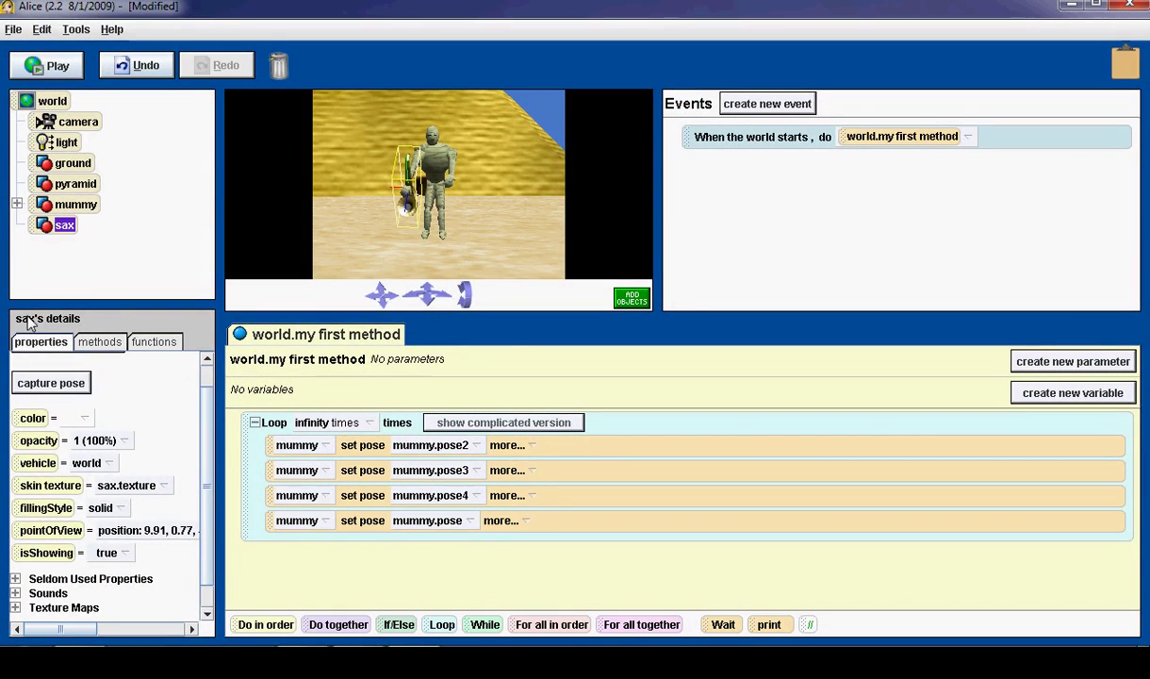
click(99, 463)
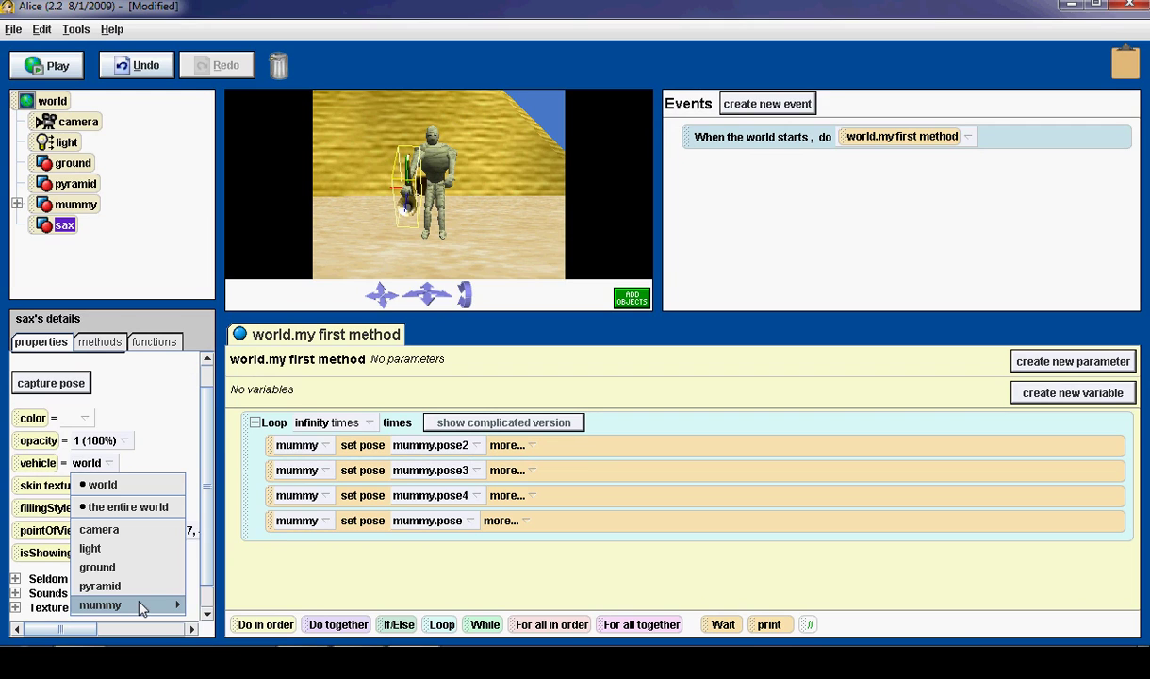
mouse_move(225, 608)
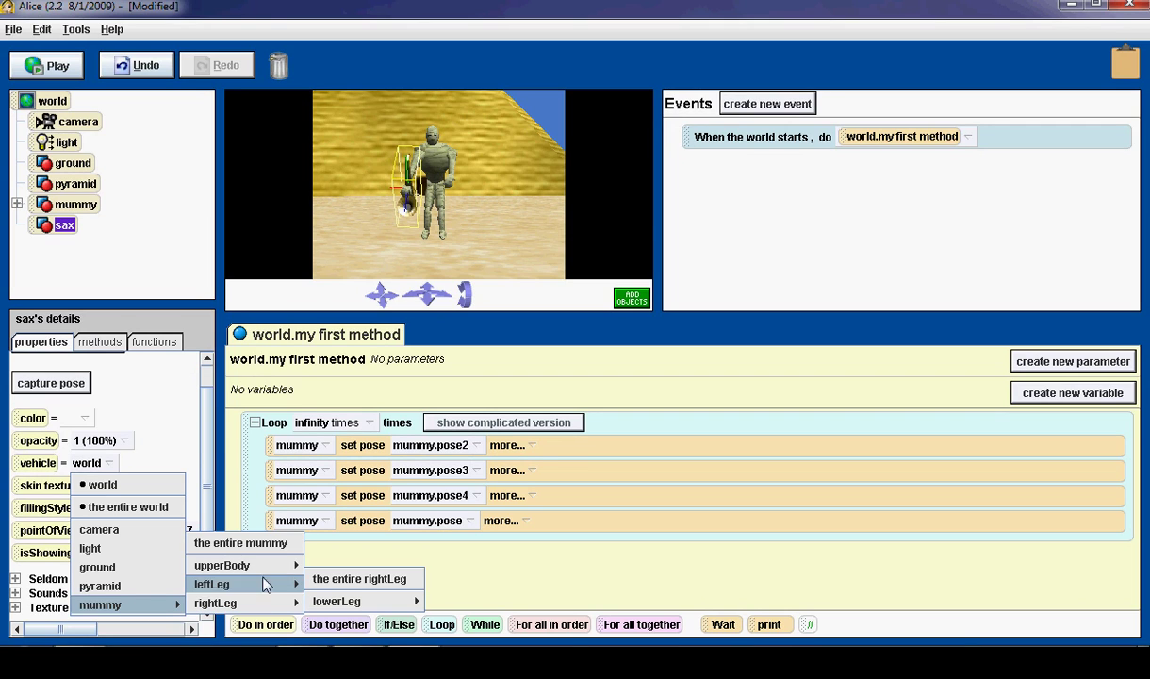
mouse_move(267, 564)
mouse_move(352, 546)
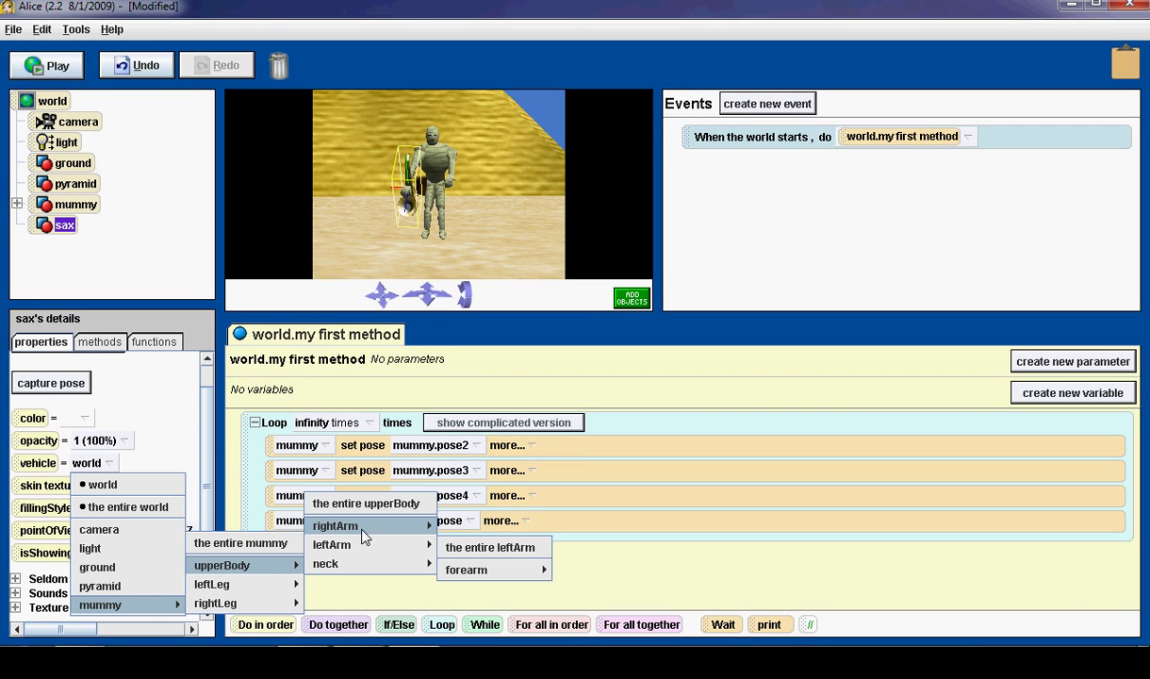
mouse_move(515, 553)
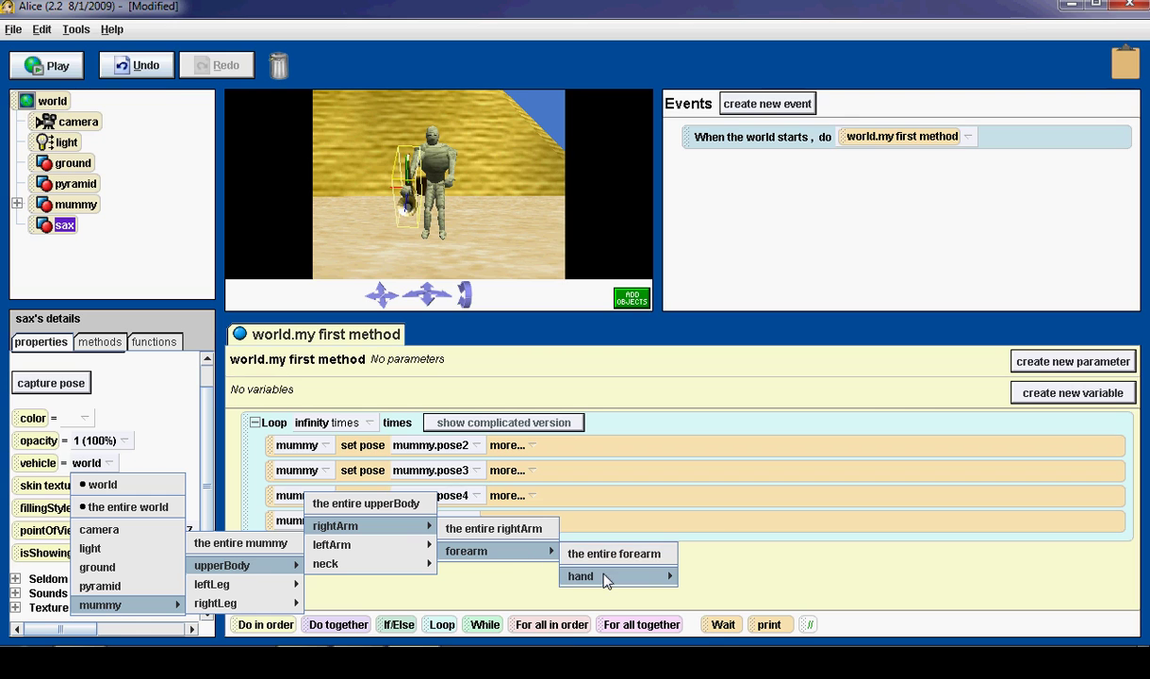
mouse_move(619, 582)
click(718, 558)
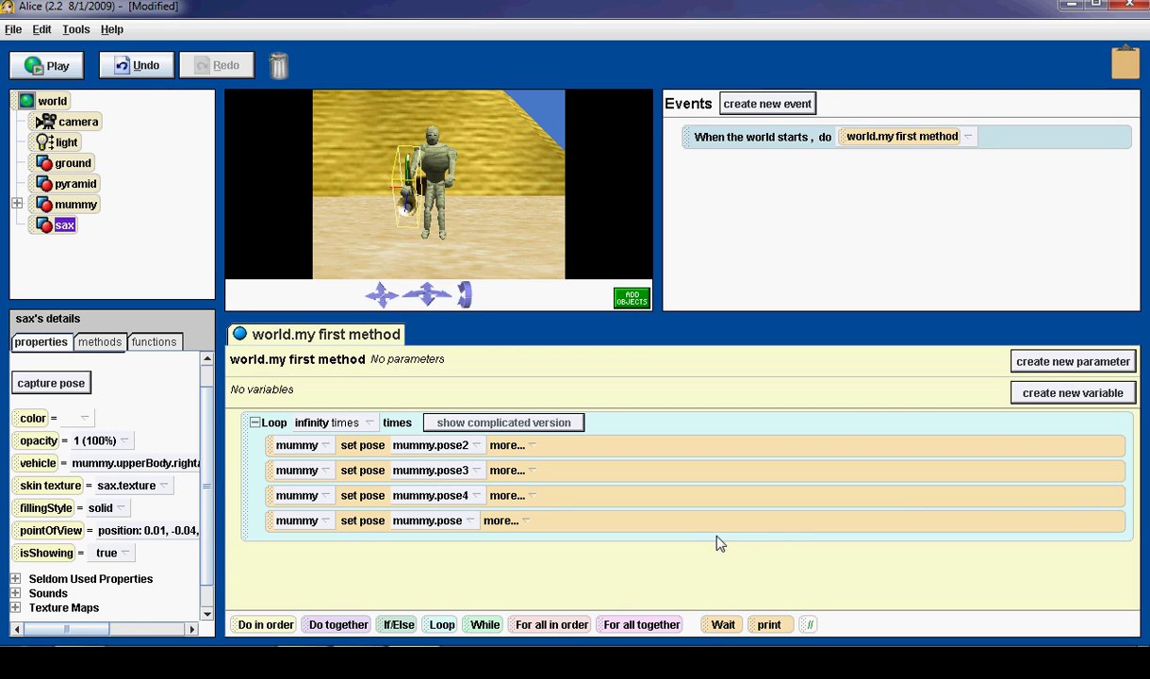
click(60, 66)
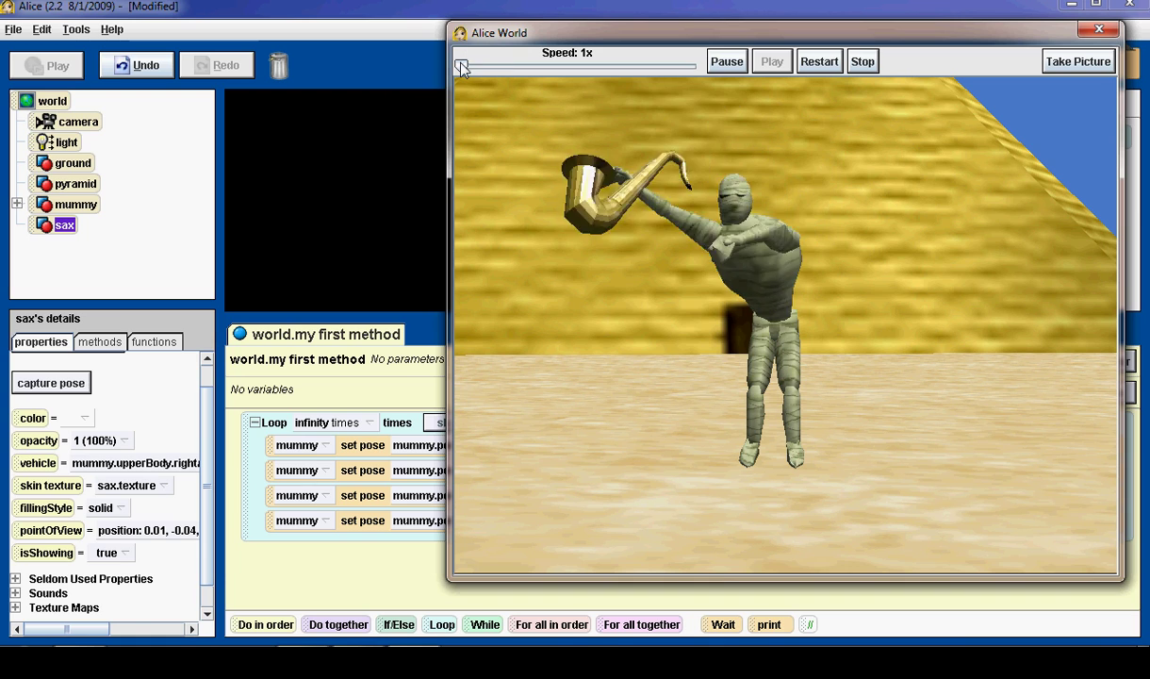
drag(462, 66, 492, 66)
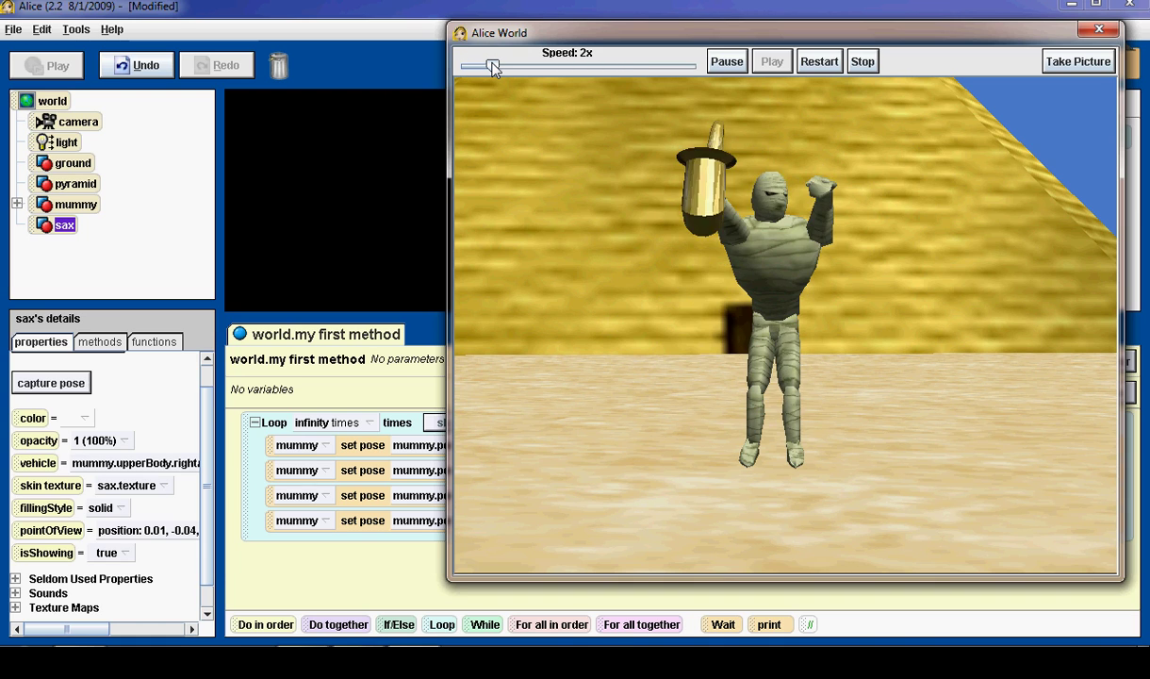
drag(492, 66, 462, 66)
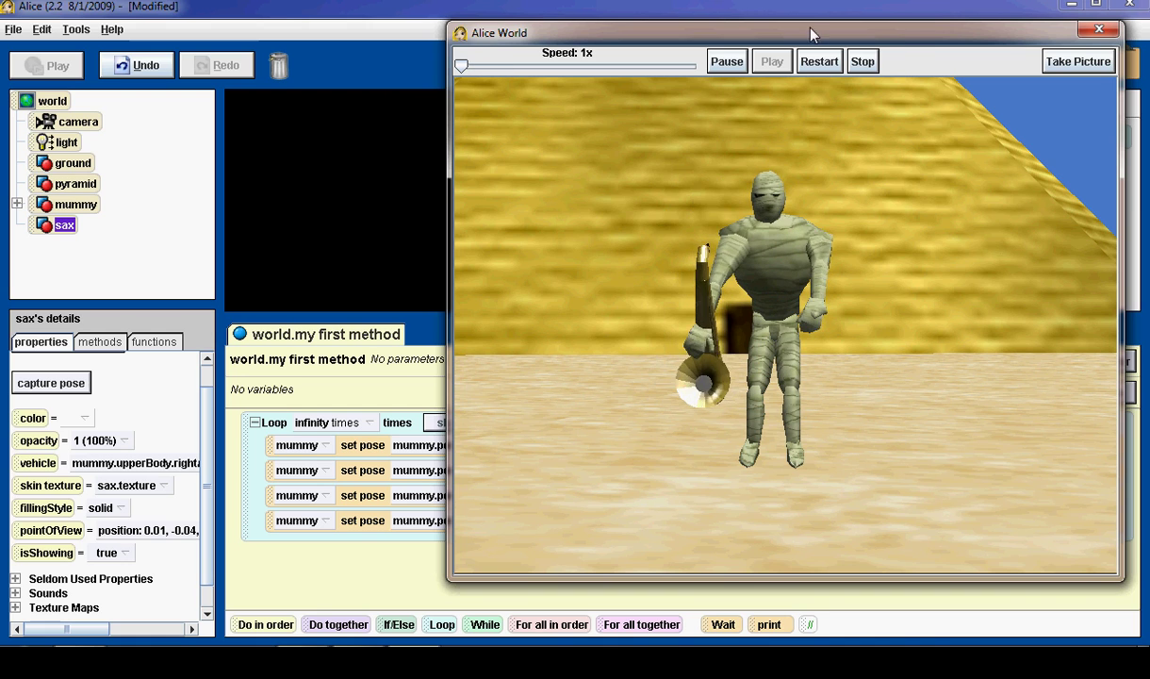
click(864, 61)
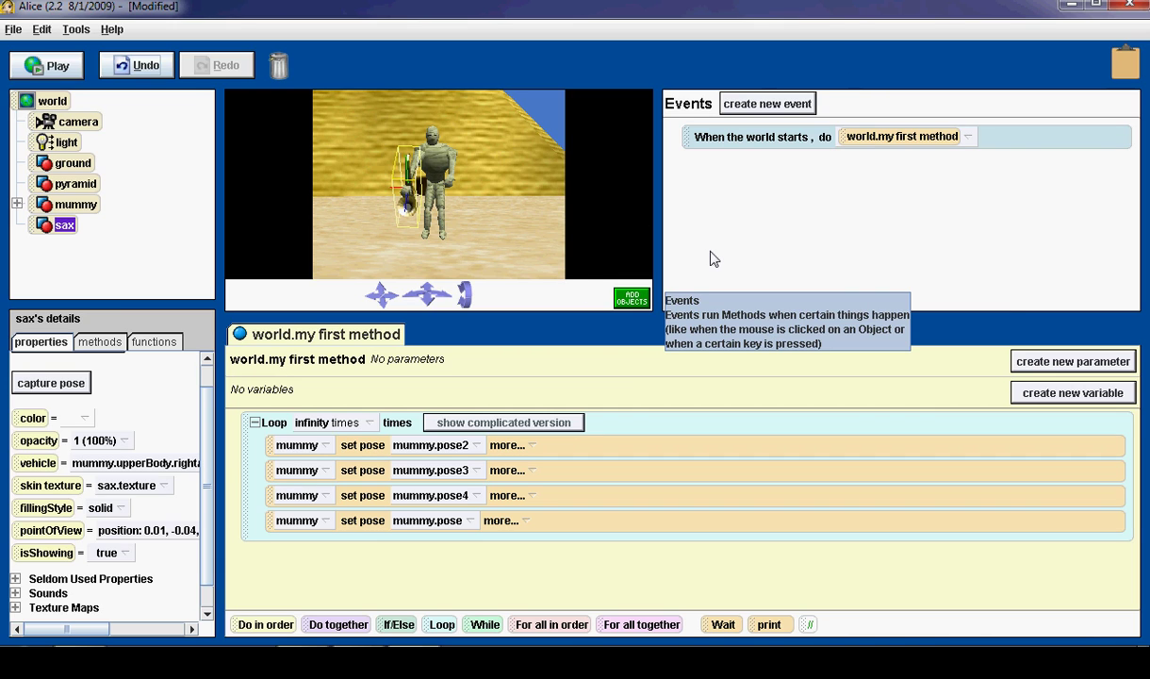
- Select the ground, reveal more controls, and drop a dummy at the current camera viewpoint
click(630, 298)
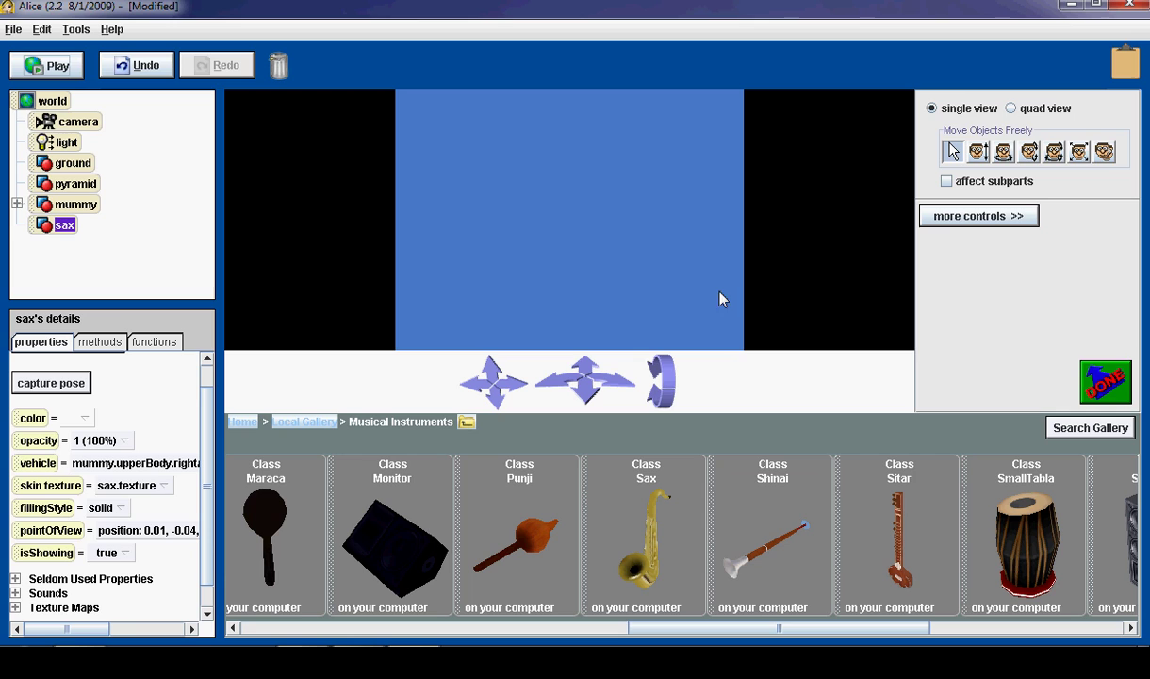
click(578, 284)
click(971, 218)
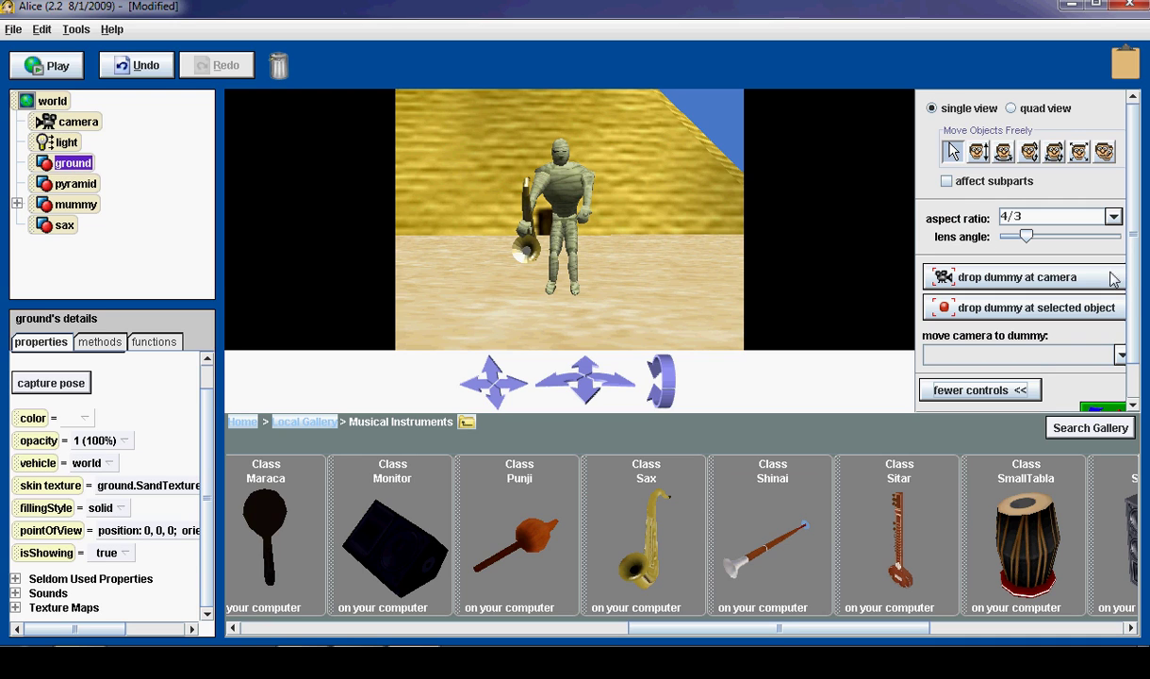
drag(1135, 270, 1141, 303)
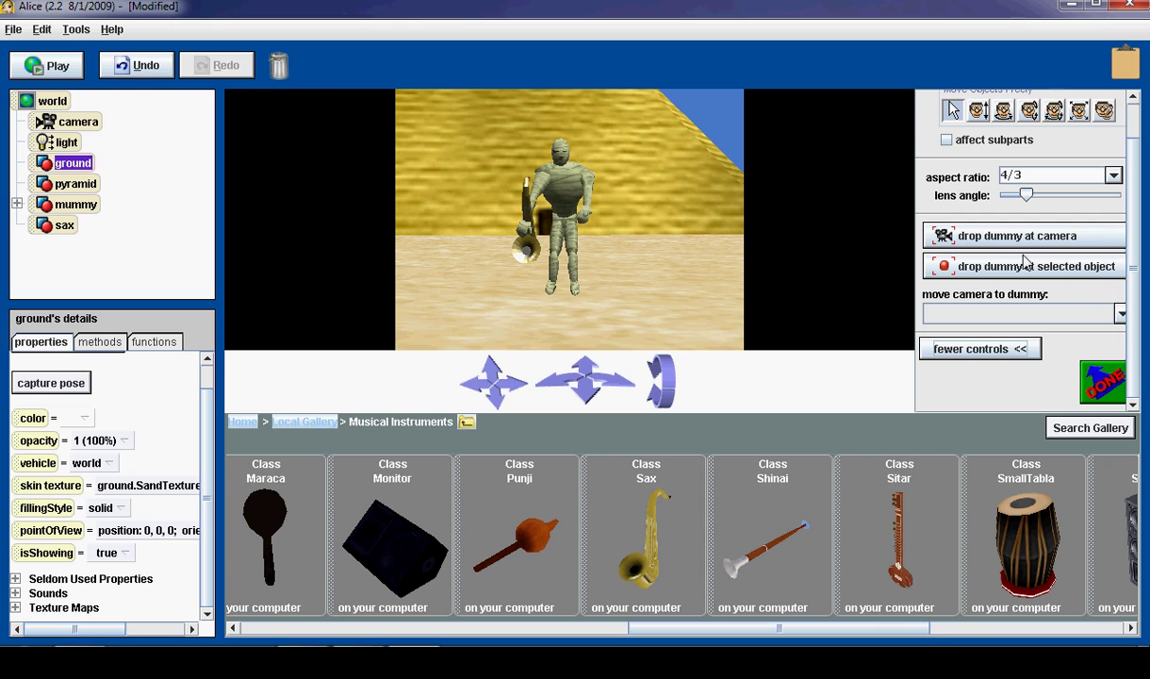
click(1068, 236)
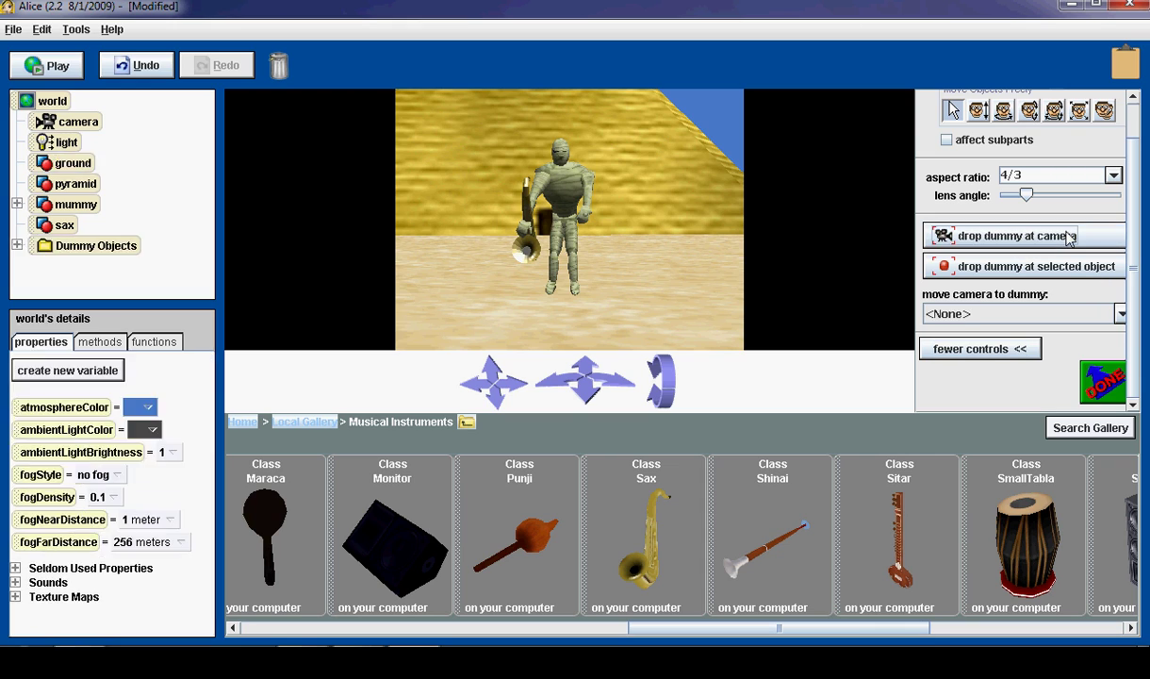
- Select the Dummy Objects folder and move the camera to a new viewpoint right of the mummy
click(16, 245)
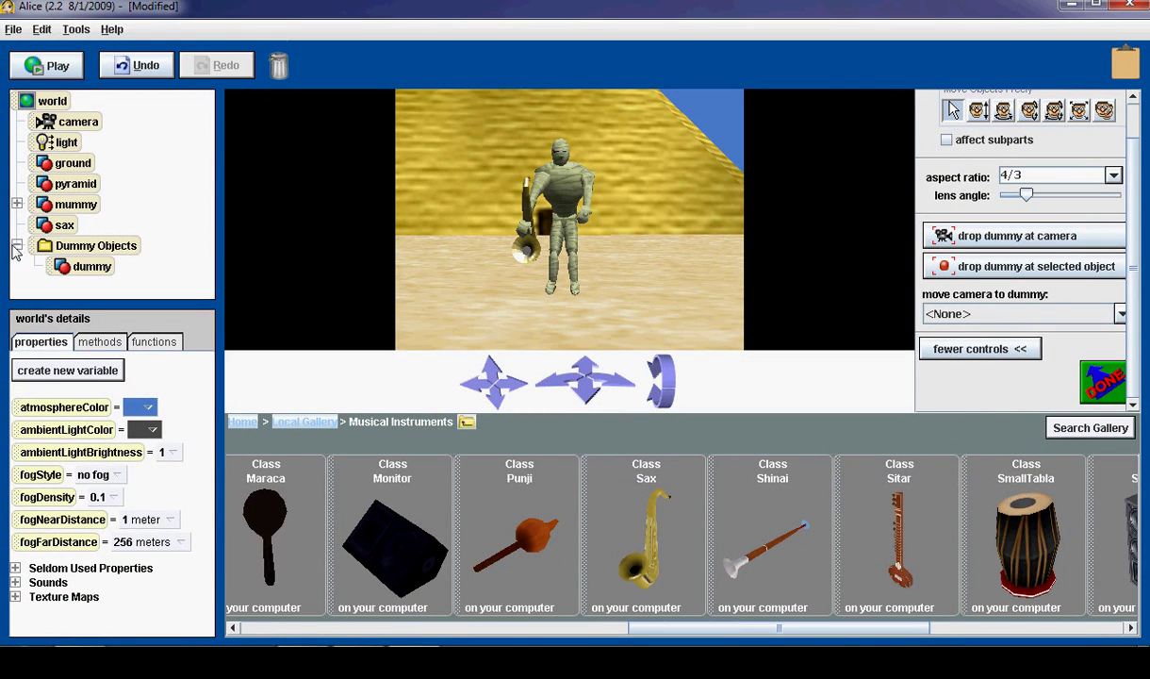
click(78, 247)
drag(586, 398, 602, 403)
drag(497, 382, 505, 382)
drag(603, 386, 628, 402)
drag(500, 396, 496, 381)
drag(582, 378, 629, 406)
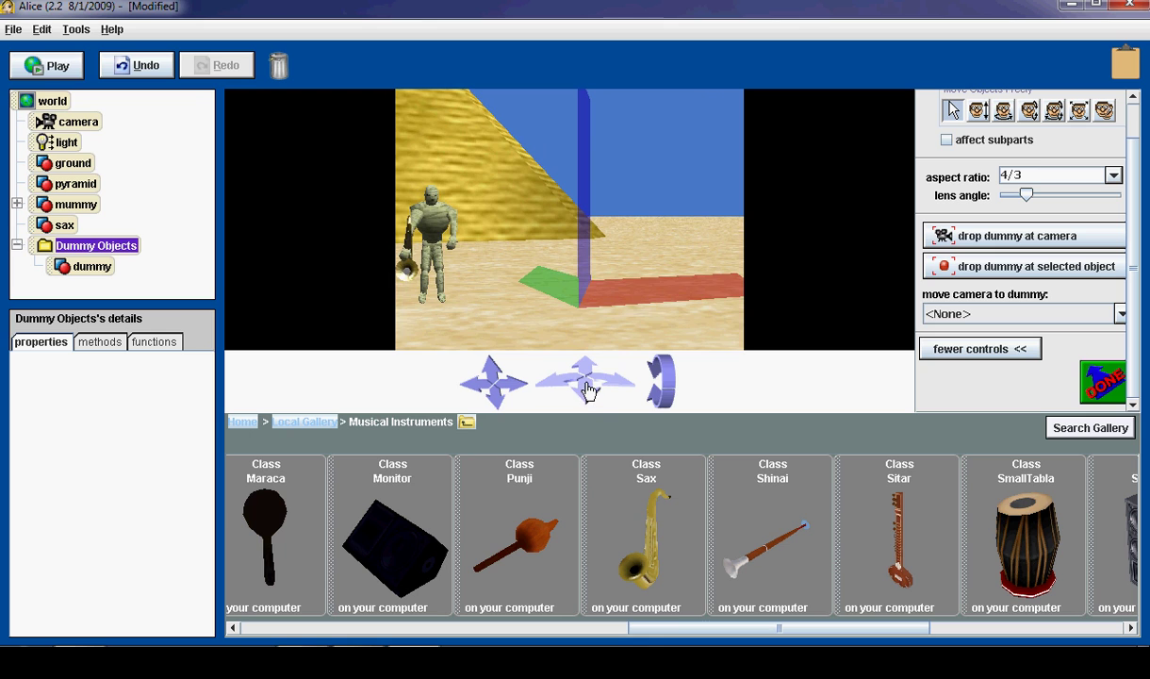
drag(585, 390, 582, 382)
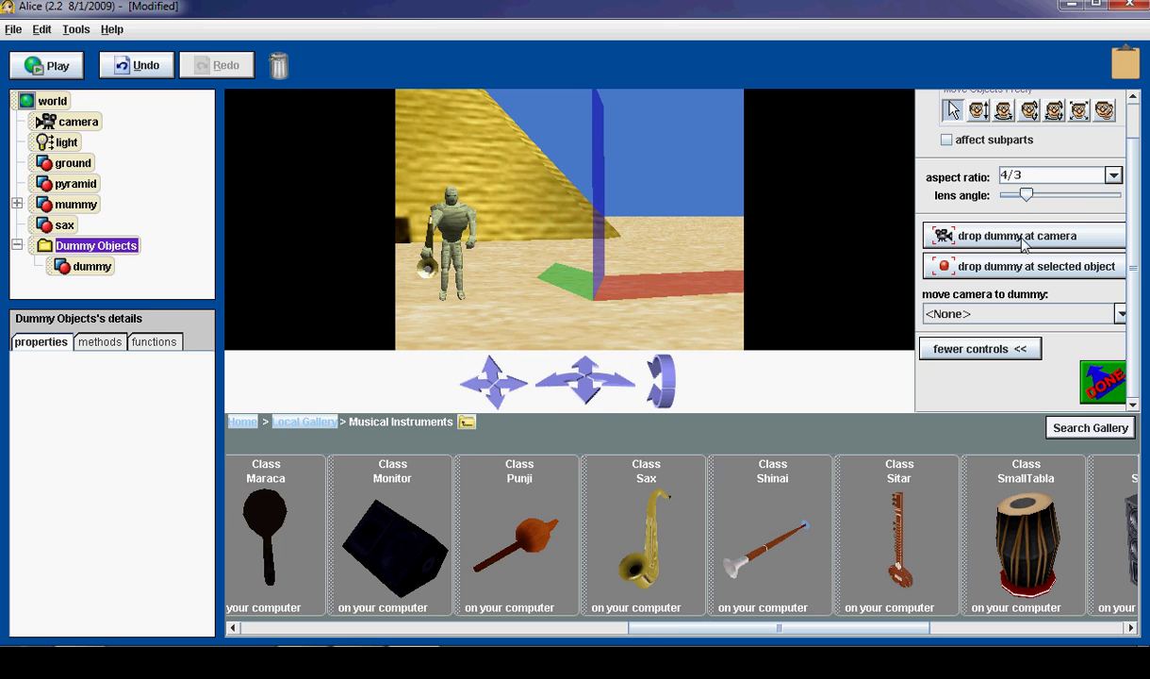
- Test-run the world twice trying faster speeds, then pull the camera back from the mummy
click(53, 75)
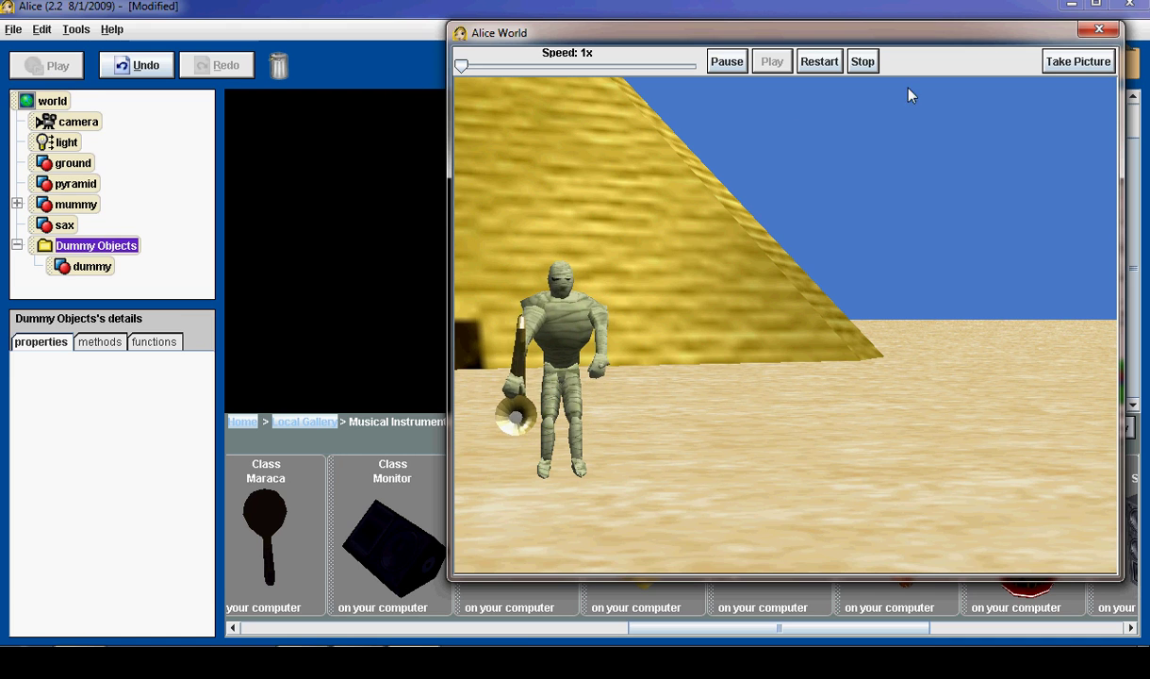
click(863, 61)
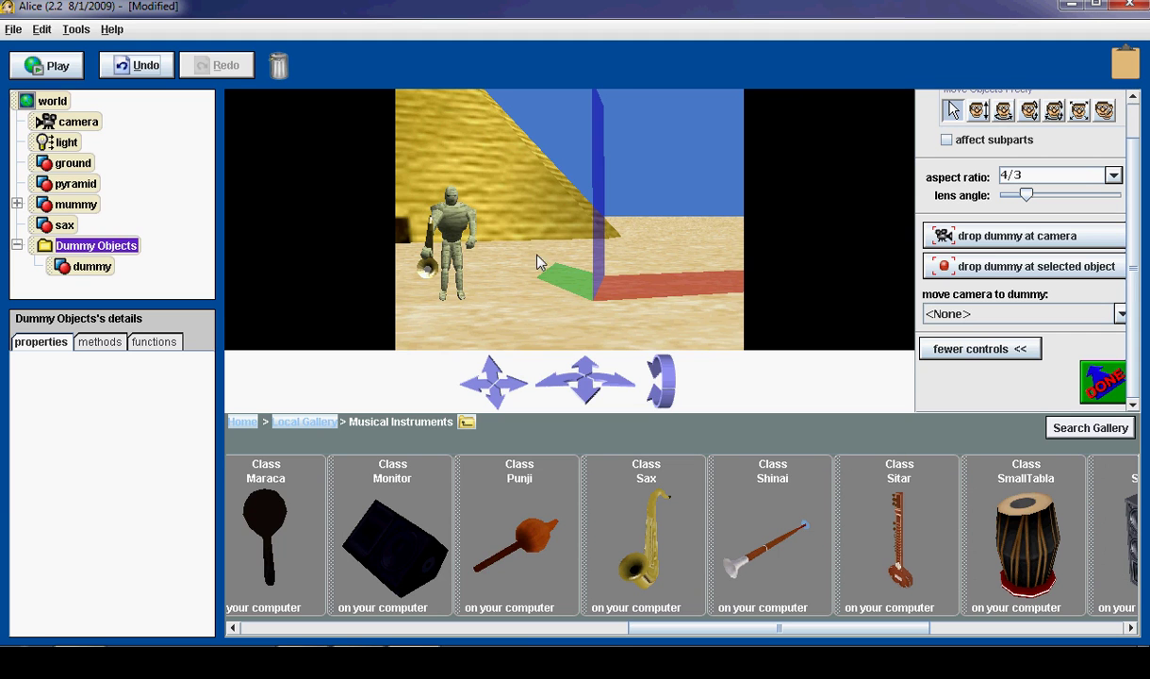
click(60, 71)
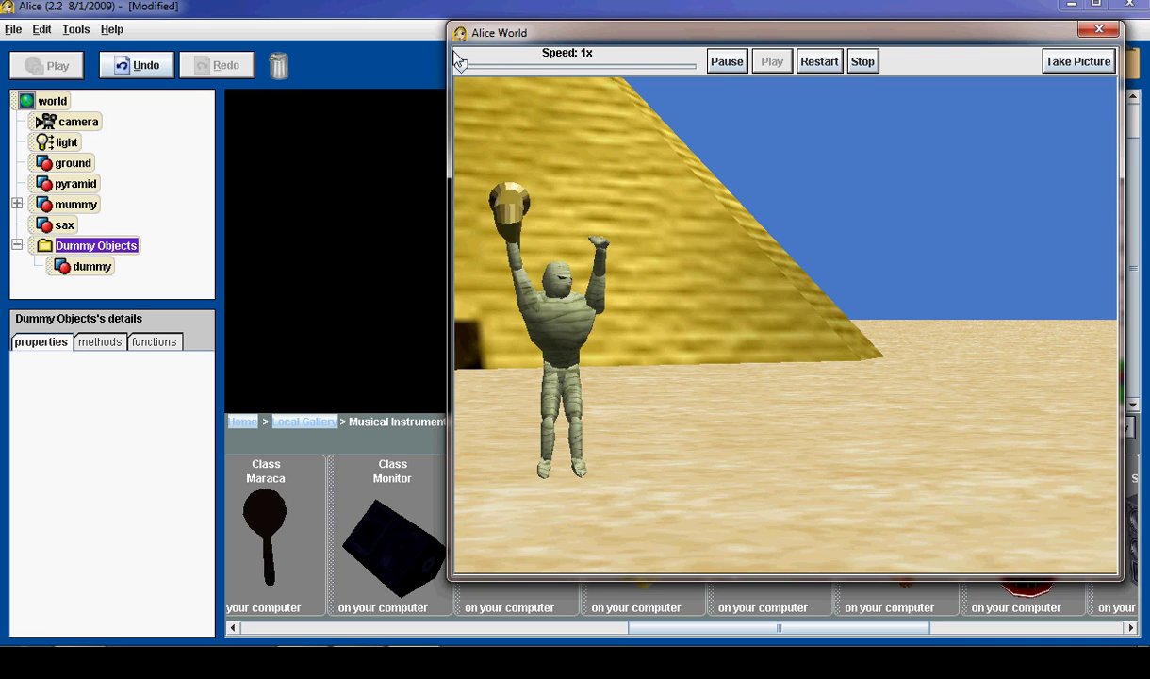
mouse_move(464, 66)
mouse_down()
mouse_move(513, 66)
mouse_move(462, 65)
mouse_up()
click(860, 66)
mouse_move(584, 388)
mouse_down()
mouse_move(594, 393)
mouse_move(581, 411)
mouse_up()
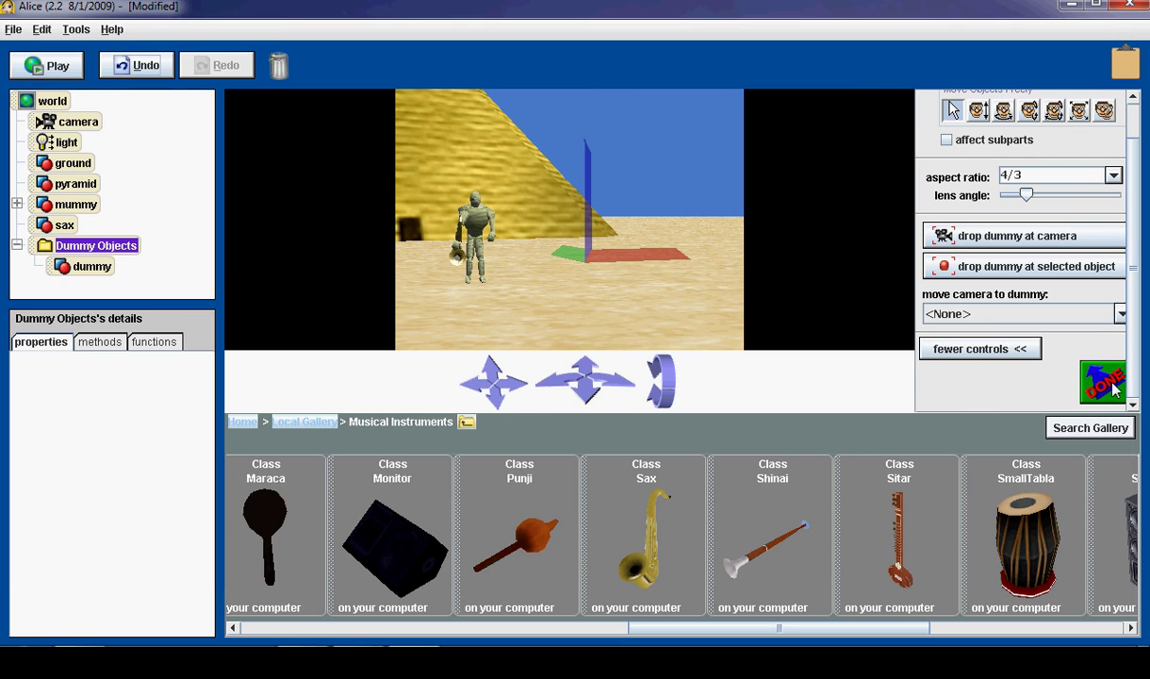
- Insert 'camera set point of view to dummy' at the start of my first method, then run the world
click(1102, 383)
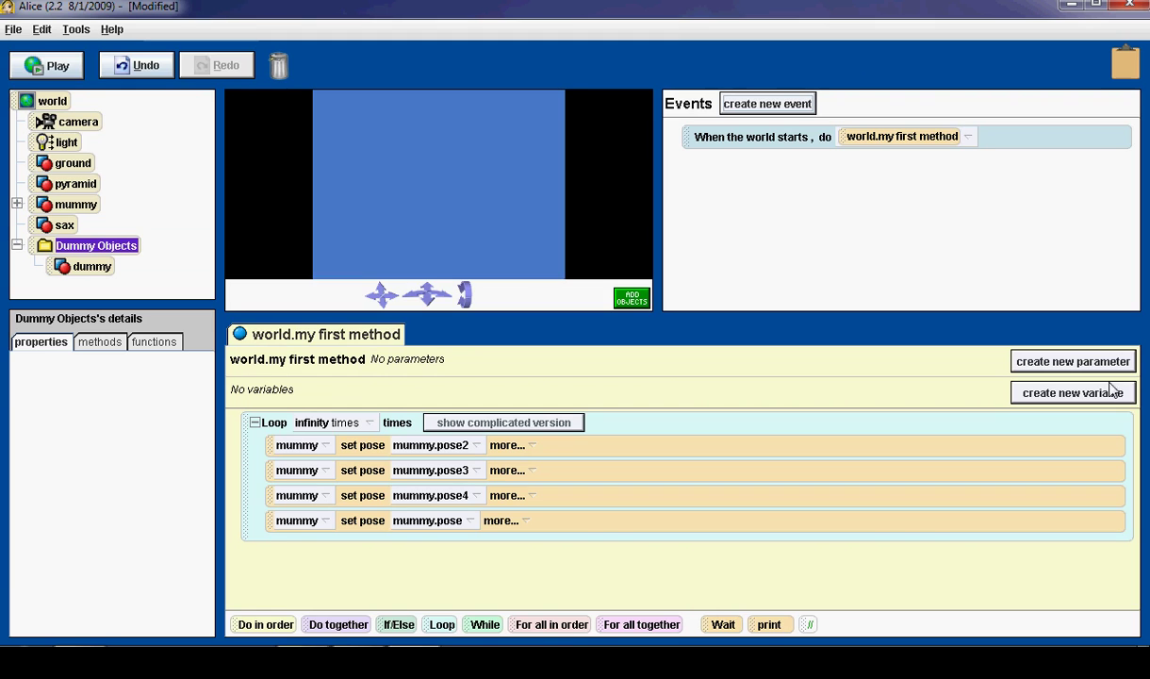
click(406, 166)
click(64, 125)
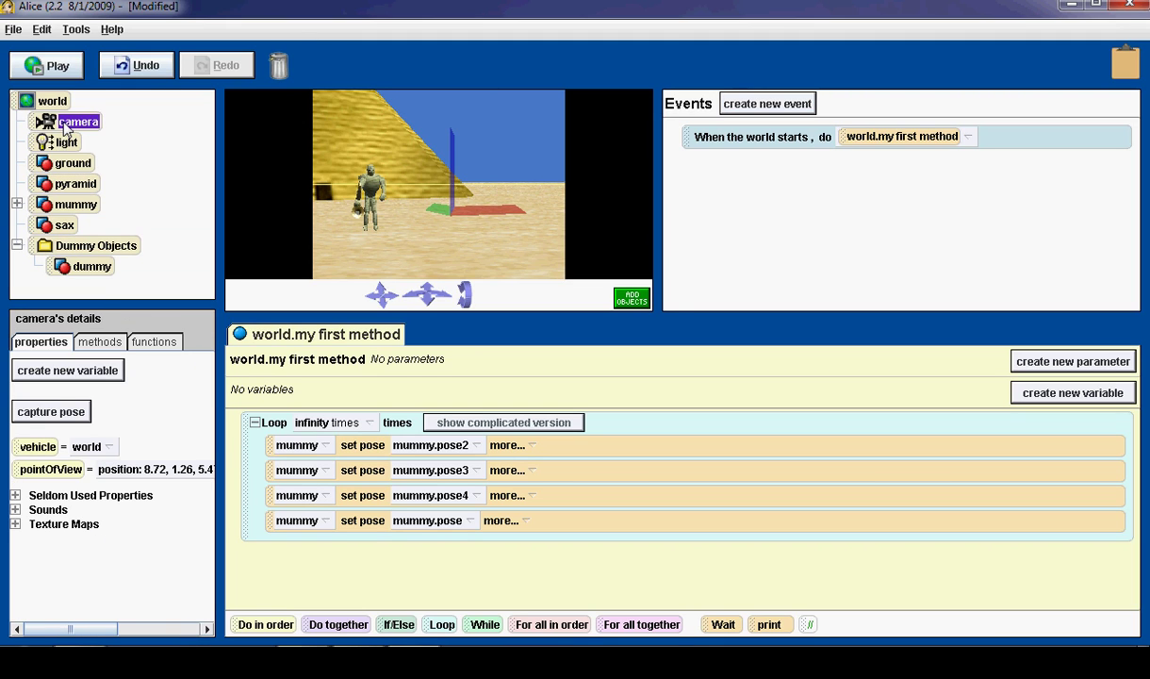
drag(64, 125, 76, 139)
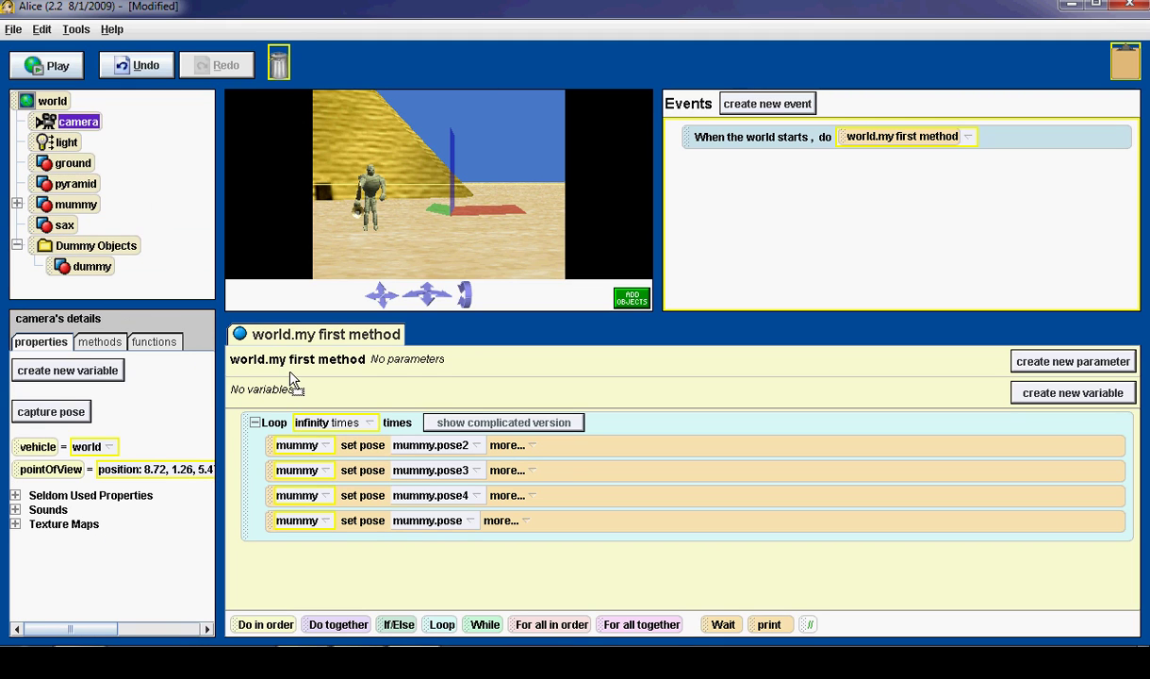
drag(316, 396, 320, 405)
mouse_move(418, 477)
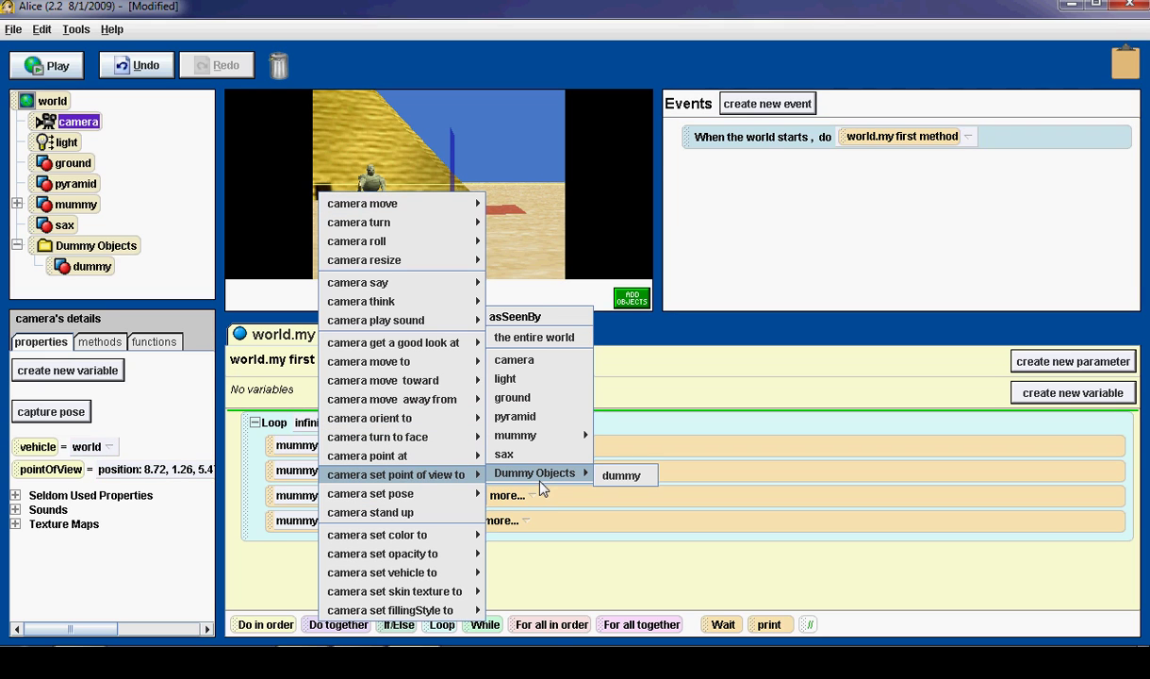
click(622, 477)
click(58, 65)
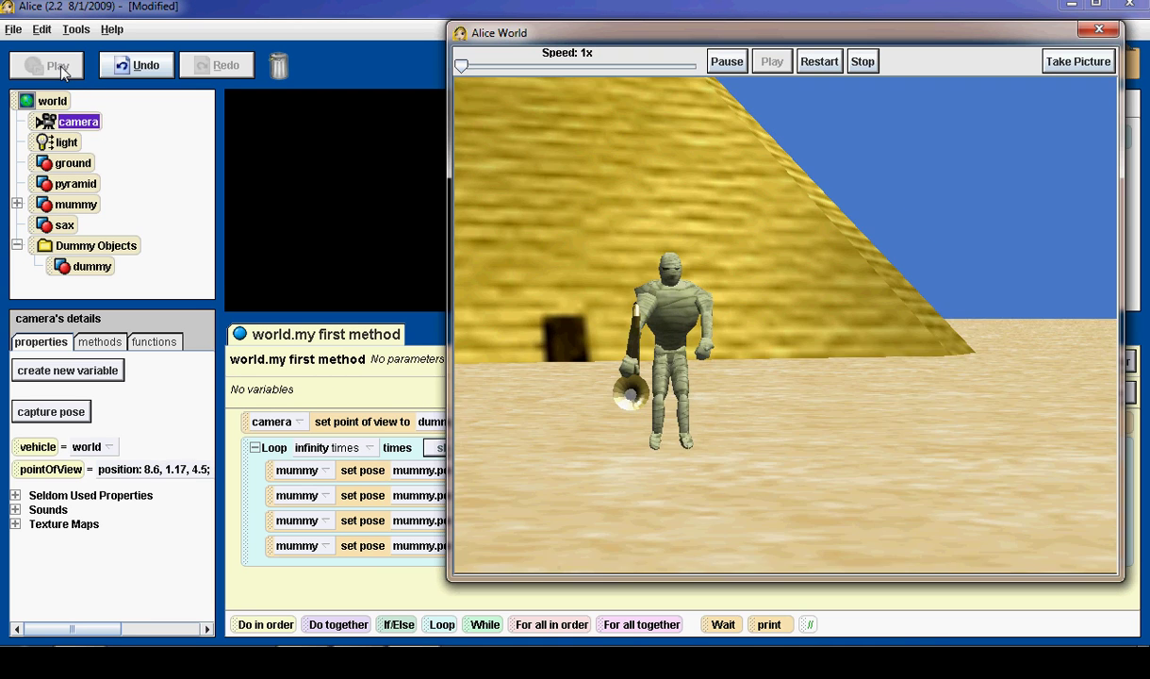
- Stop the test run, then turn, raise and pull the camera back to frame the pyramid
click(872, 61)
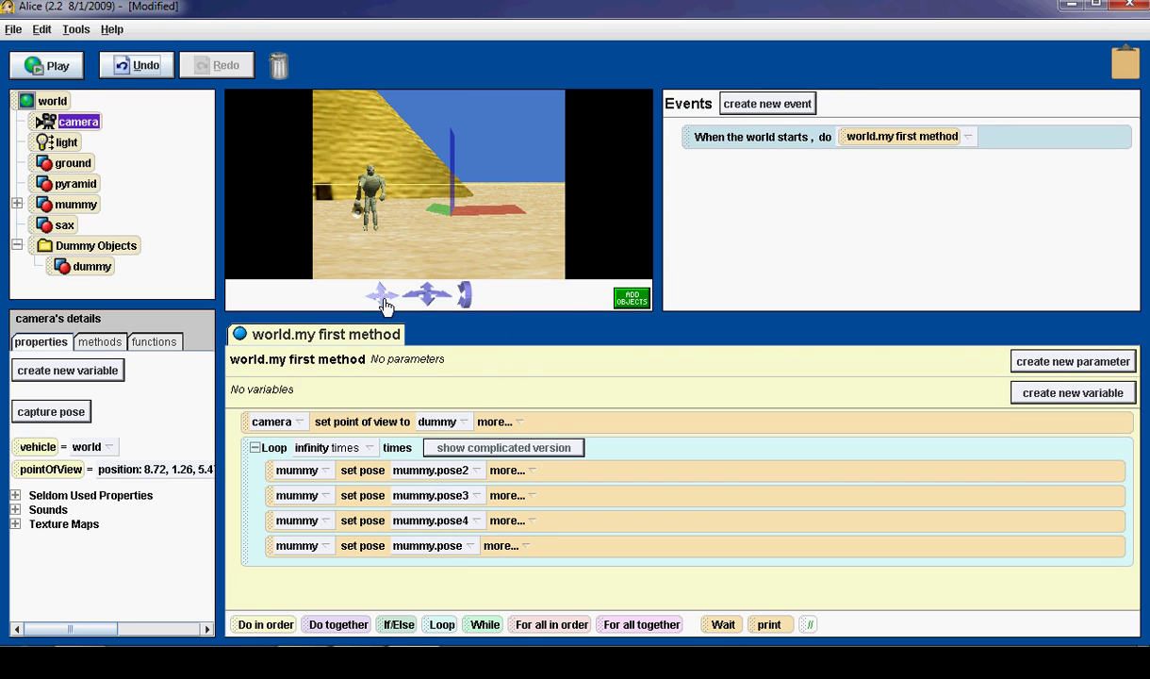
drag(382, 298, 382, 450)
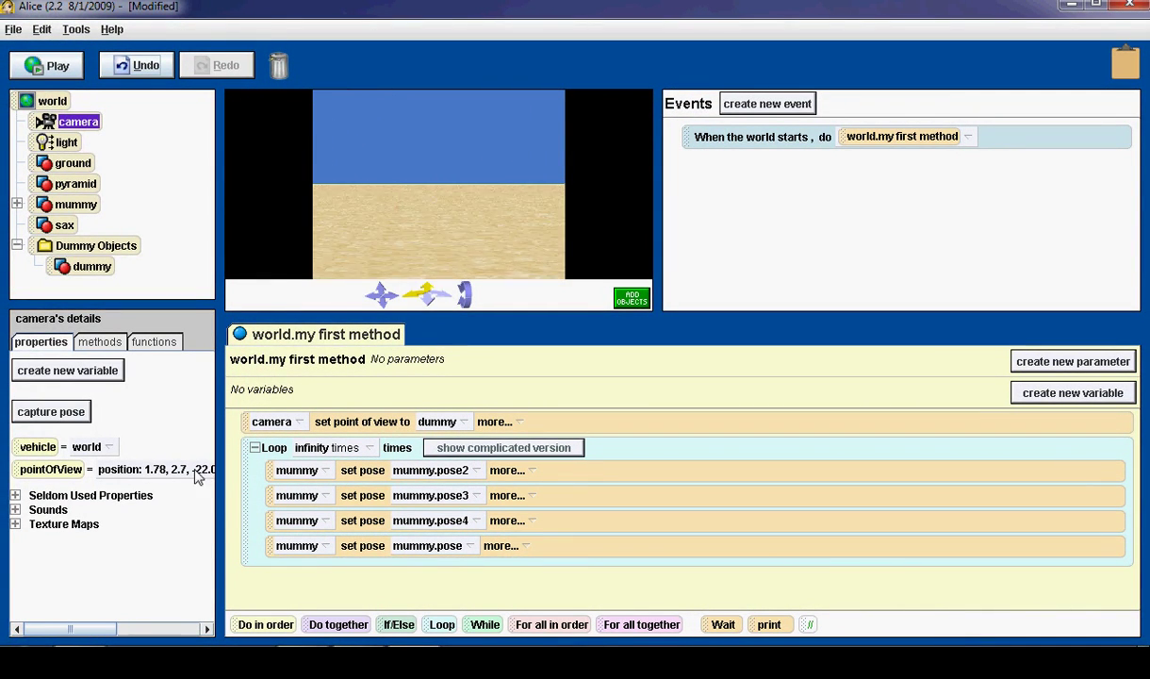
drag(198, 476, 568, 181)
drag(381, 295, 294, 68)
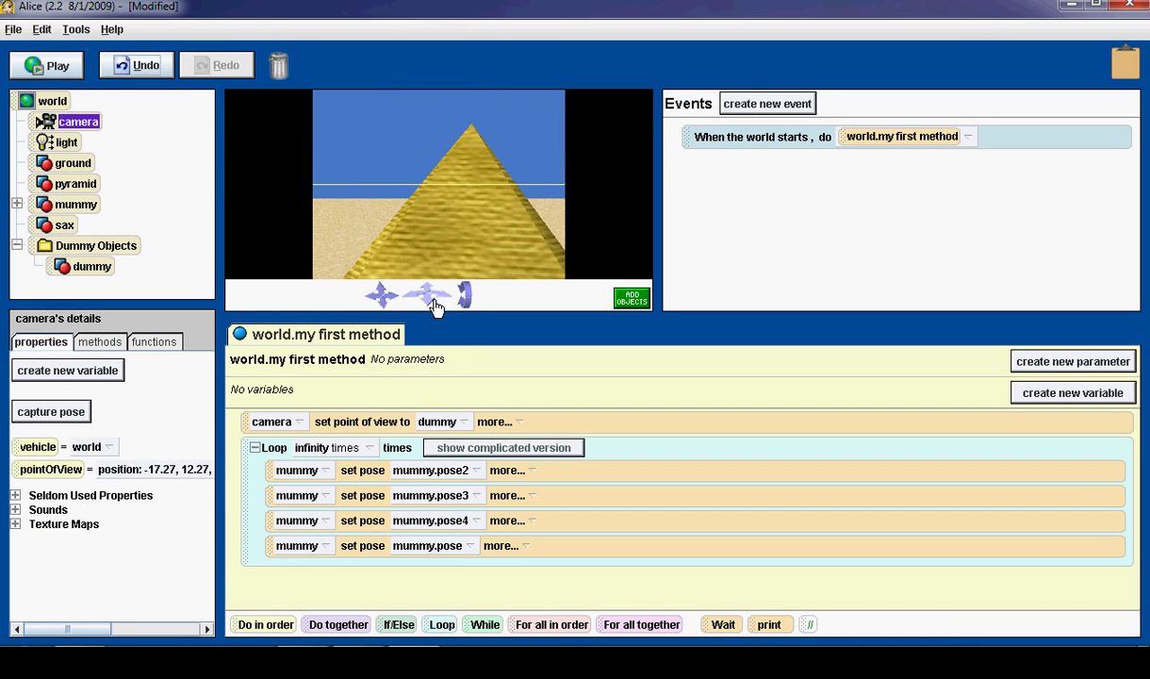
drag(434, 300, 442, 562)
- Level the camera view and drop dummy2 at the camera's current position
drag(461, 311, 465, 288)
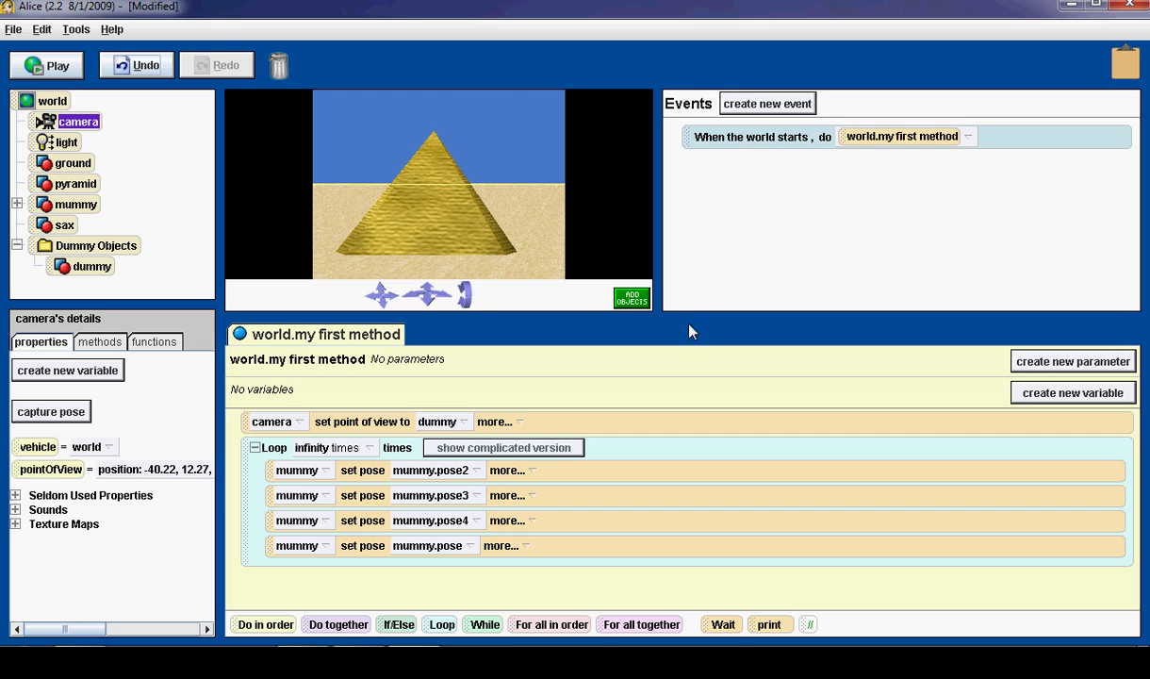
click(634, 299)
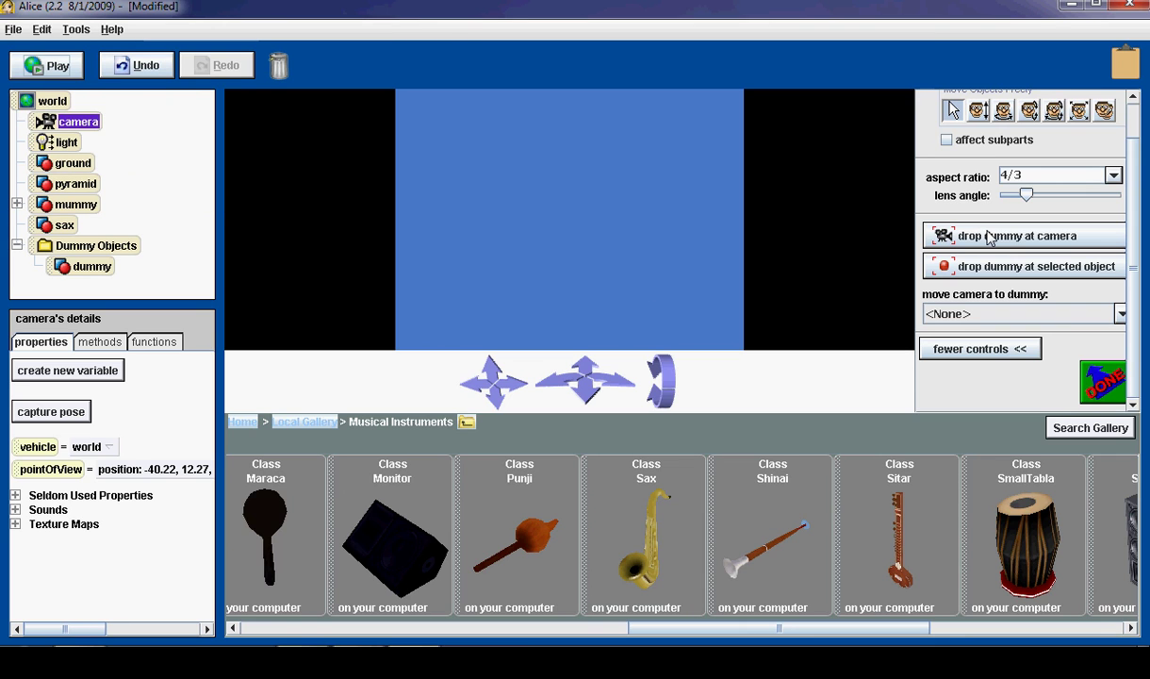
click(686, 255)
- Move the camera to a new viewpoint around the pyramid and drop dummy3 there
click(1005, 235)
drag(585, 381, 565, 419)
mouse_move(496, 401)
mouse_down()
mouse_move(479, 396)
mouse_move(495, 386)
mouse_move(478, 386)
mouse_up()
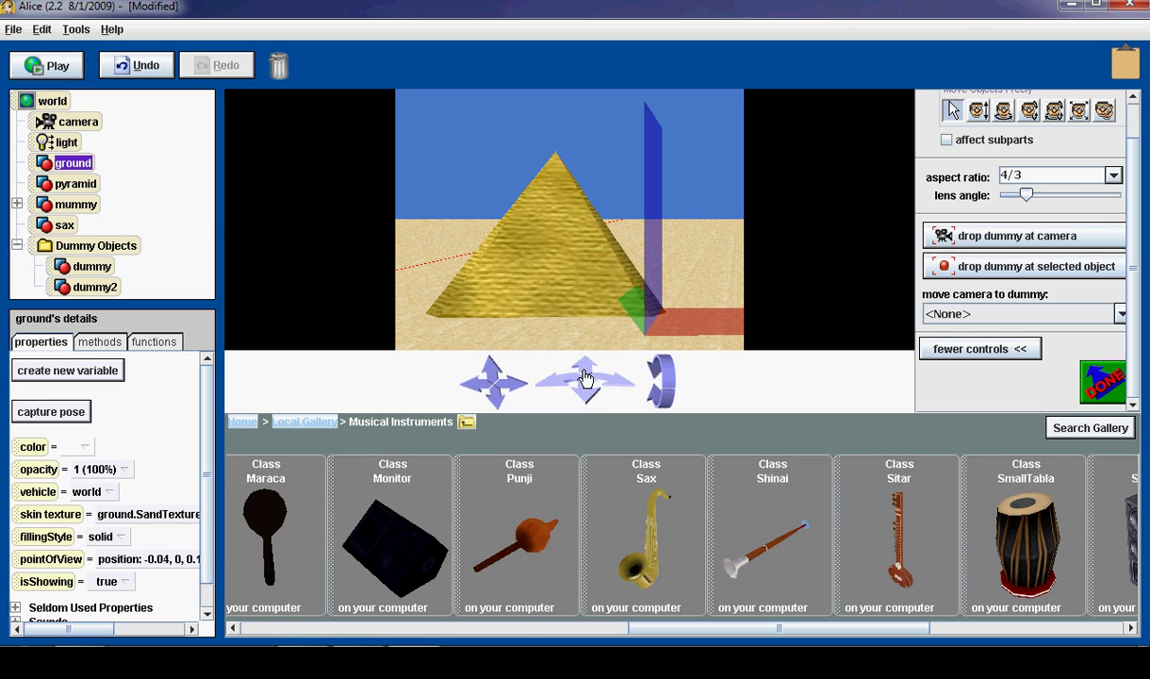
drag(585, 381, 412, 280)
drag(514, 399, 872, 417)
drag(585, 381, 554, 327)
drag(584, 422, 641, 394)
drag(508, 397, 705, 386)
click(85, 266)
click(90, 287)
click(1090, 238)
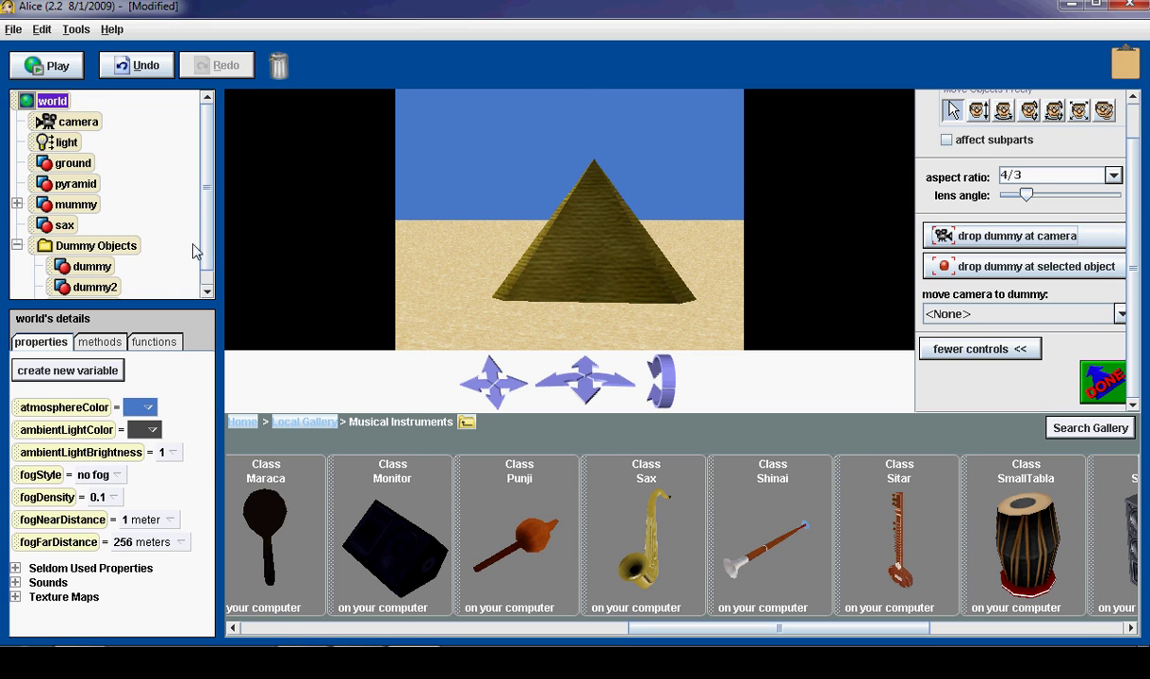
- Swing the camera away and back toward the pyramid, then drop dummy4 there
scroll(207, 260, down, 1)
click(111, 290)
drag(563, 363, 528, 141)
drag(594, 514, 473, 528)
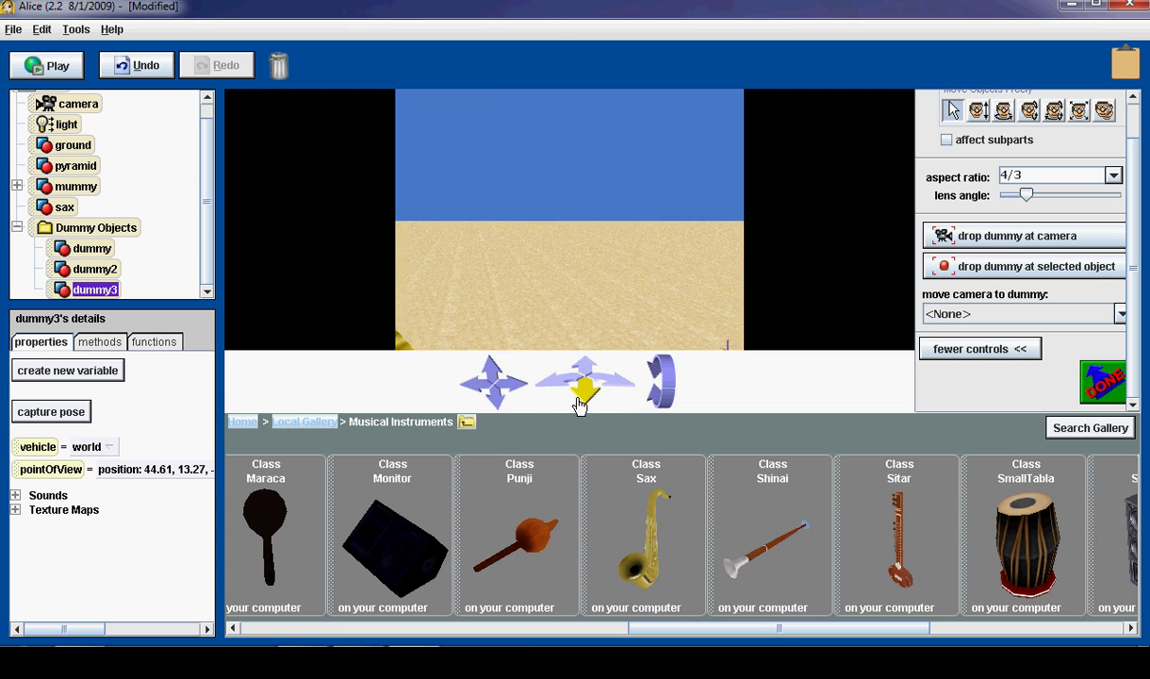
drag(579, 403, 398, 330)
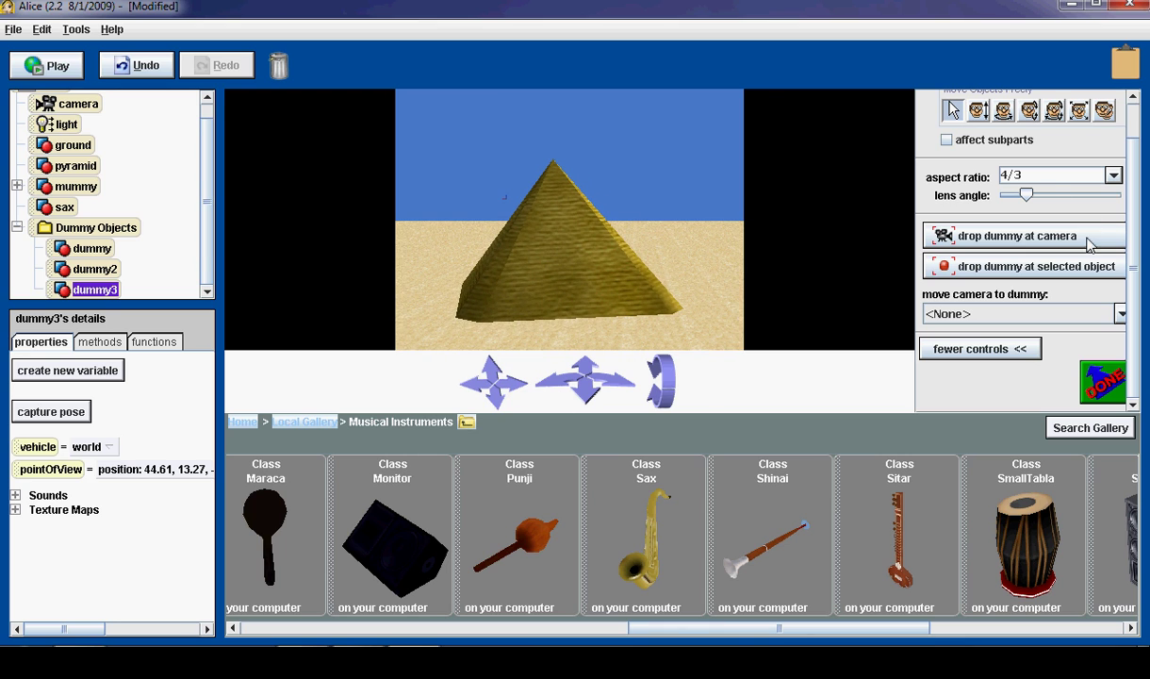
click(1040, 235)
- Reposition the camera close beside the pyramid's left edge and select the camera object
scroll(209, 274, down, 2)
click(94, 289)
drag(590, 398, 644, 448)
drag(490, 381, 488, 379)
drag(579, 386, 528, 339)
drag(476, 396, 509, 453)
scroll(209, 179, up, 2)
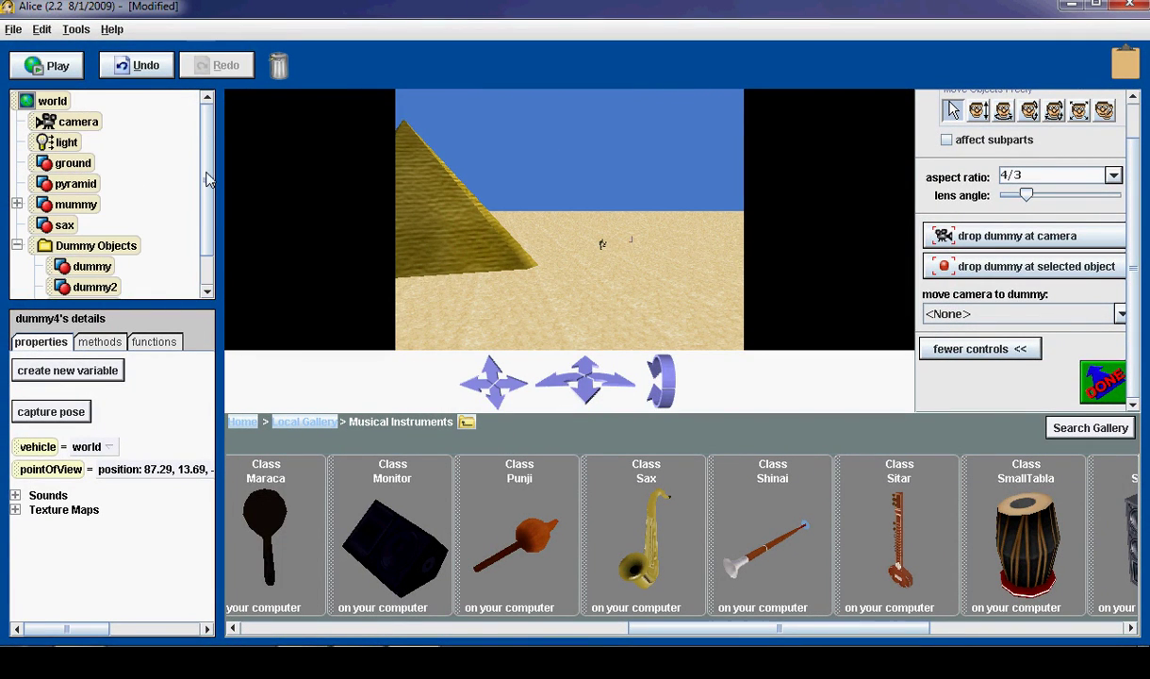
click(80, 122)
- Snap the camera back to dummy's viewpoint from its menu, then close scene setup
right_click(86, 124)
mouse_move(111, 157)
mouse_move(297, 429)
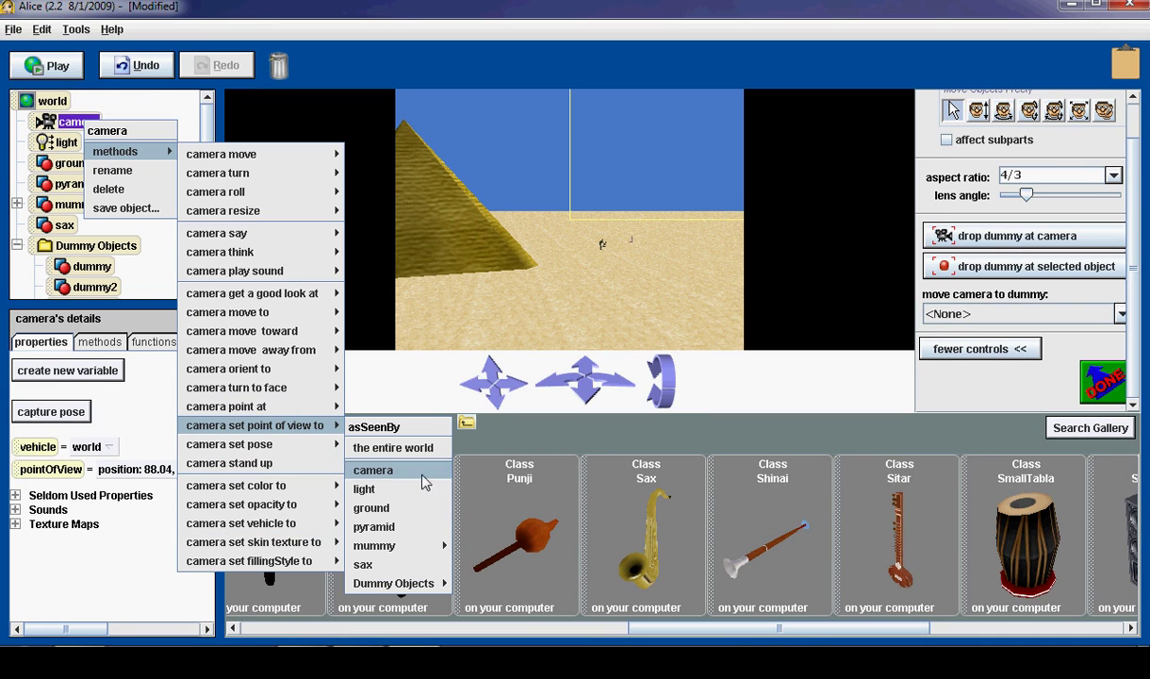
mouse_move(417, 586)
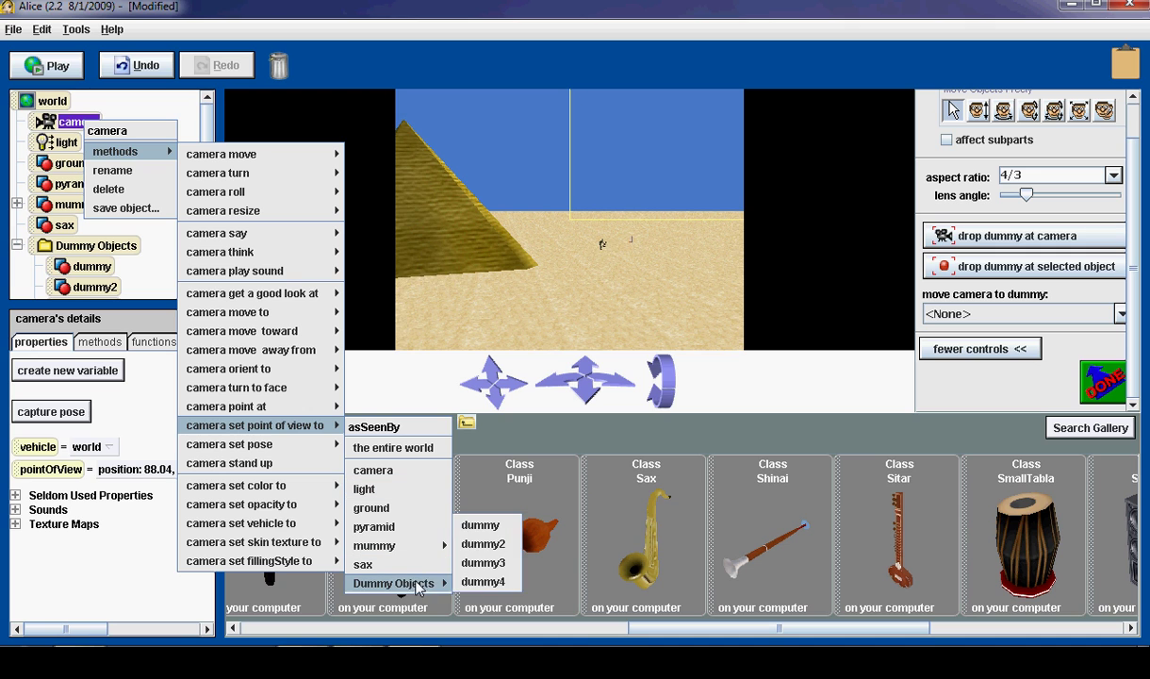
click(481, 525)
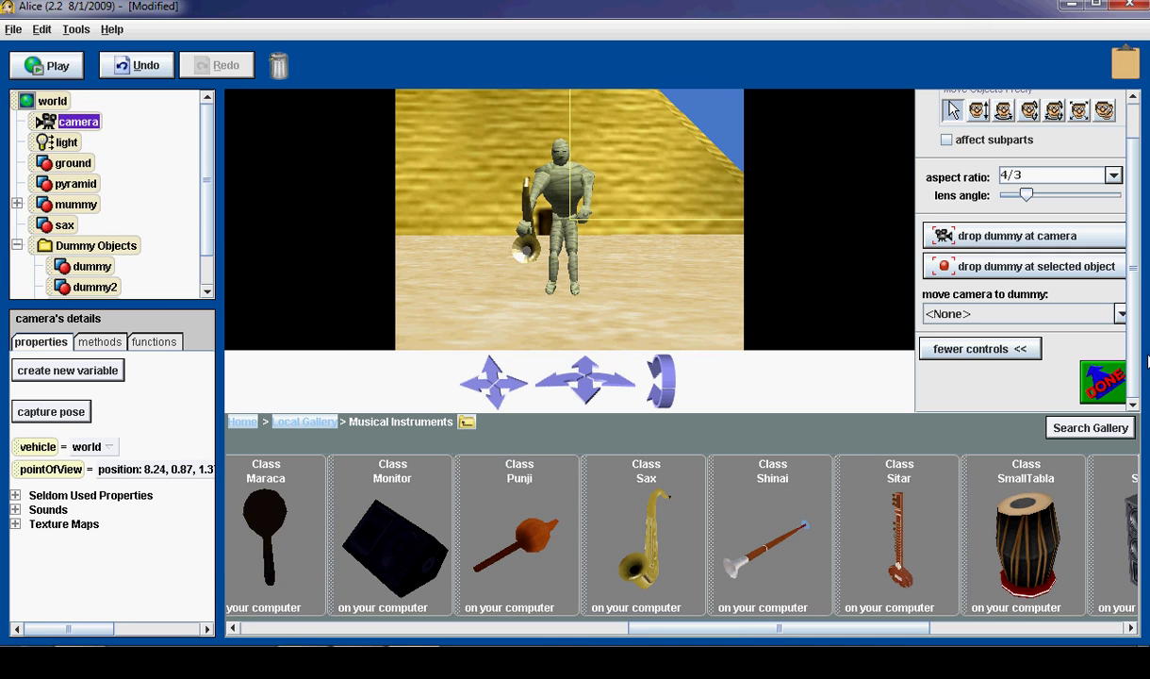
click(1098, 379)
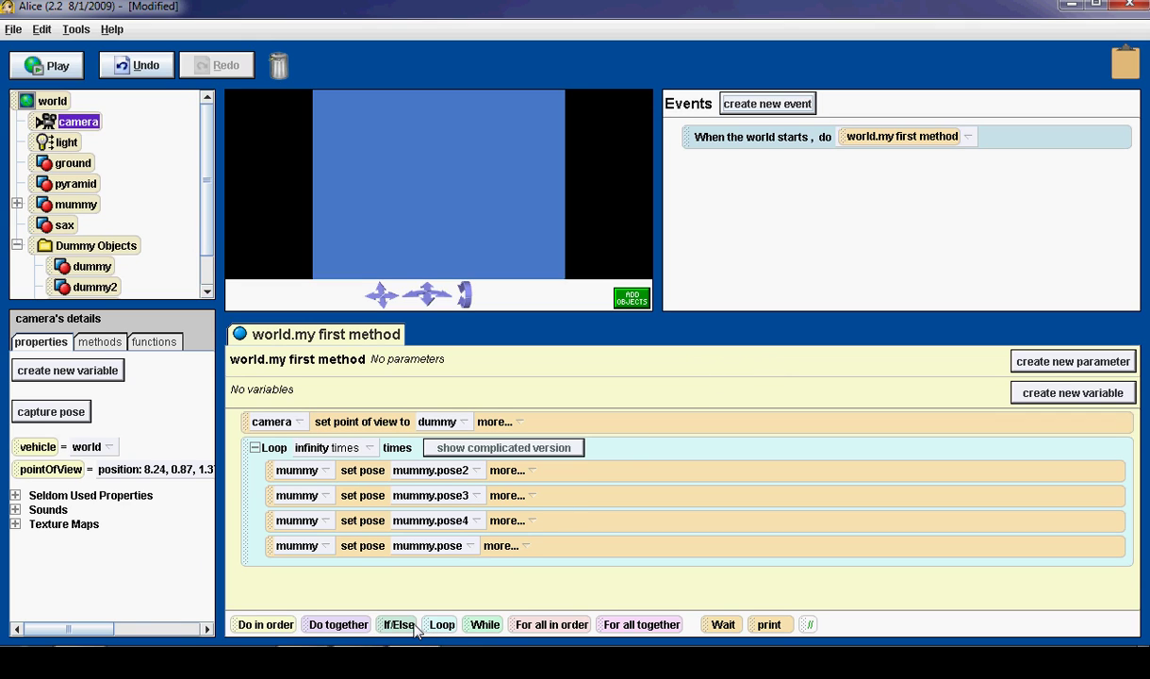
- Add a Do together holding a Do in order, and duplicate the camera view statement twice
drag(368, 630, 314, 423)
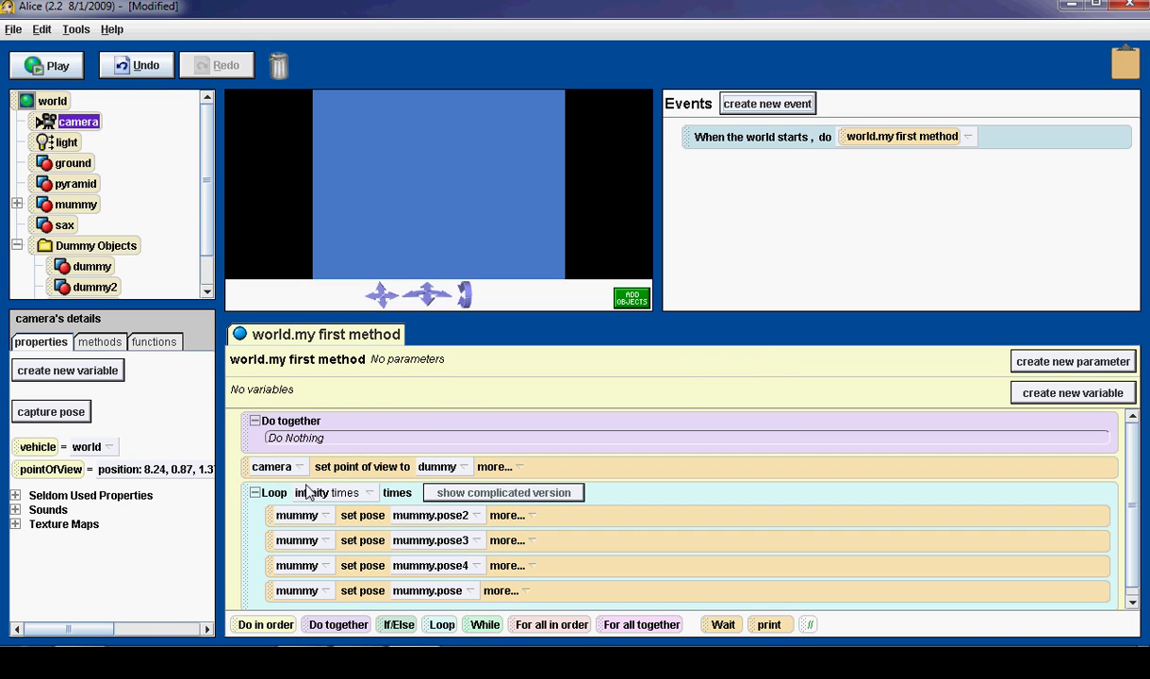
drag(279, 624, 309, 460)
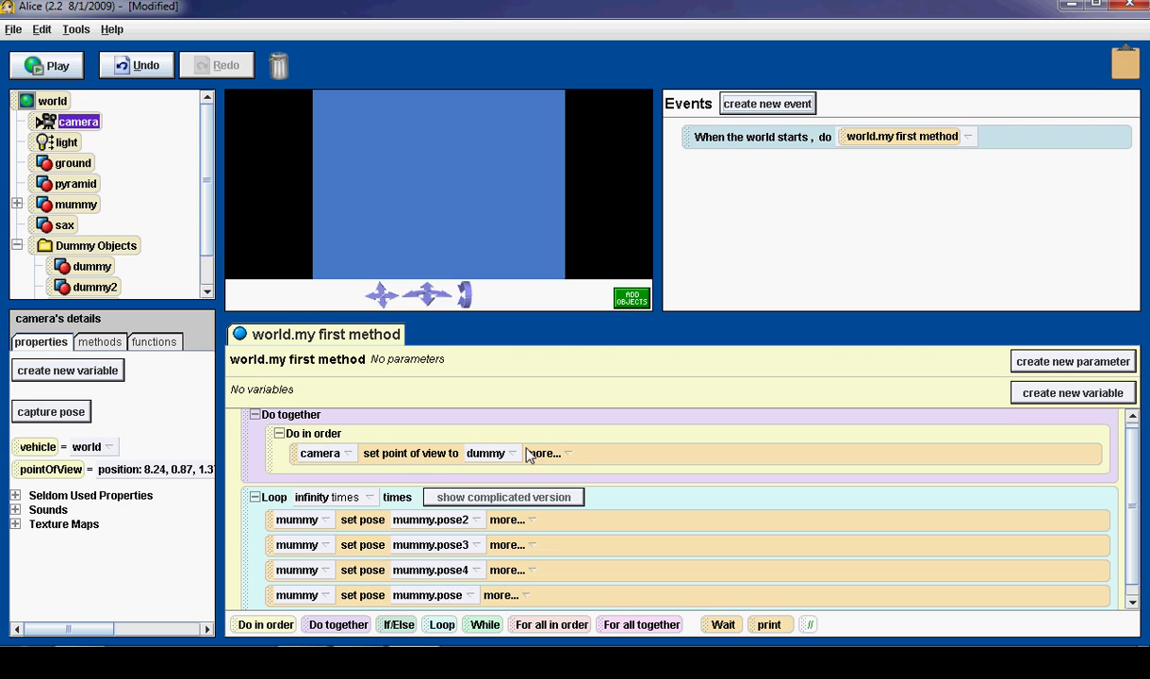
right_click(294, 460)
click(304, 464)
right_click(294, 483)
click(303, 485)
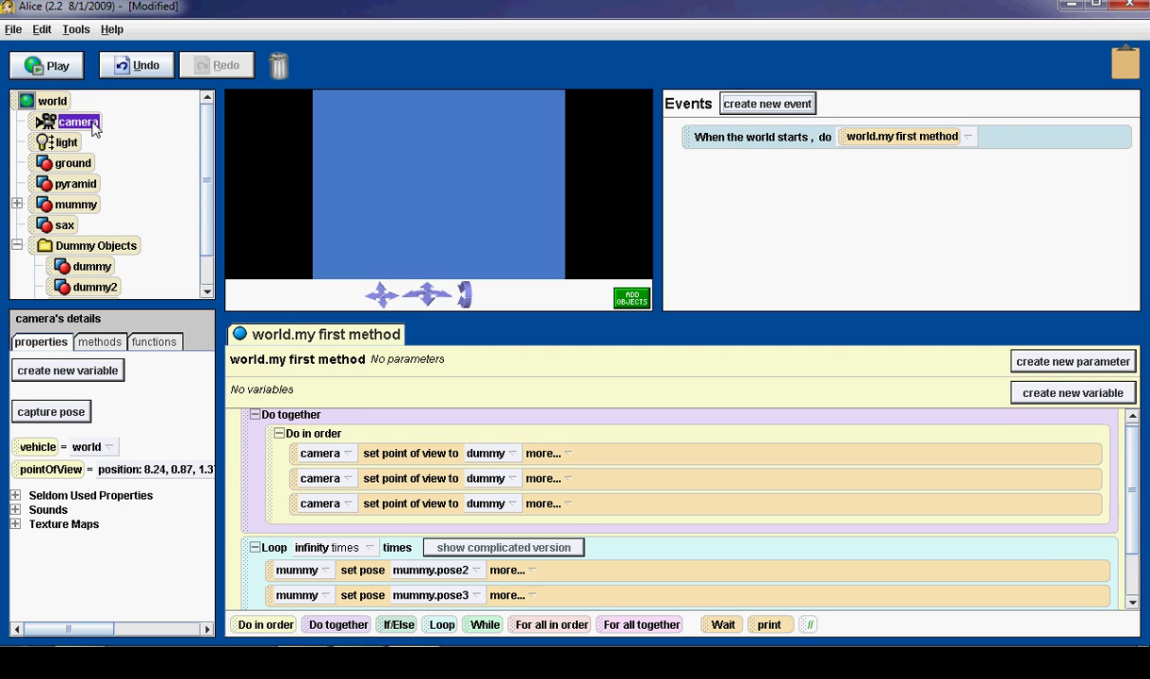
- Add a fourth camera statement aimed at dummy4 and retarget the copies to dummy2 and dummy3
drag(58, 125, 316, 525)
mouse_move(377, 472)
mouse_move(525, 476)
click(617, 532)
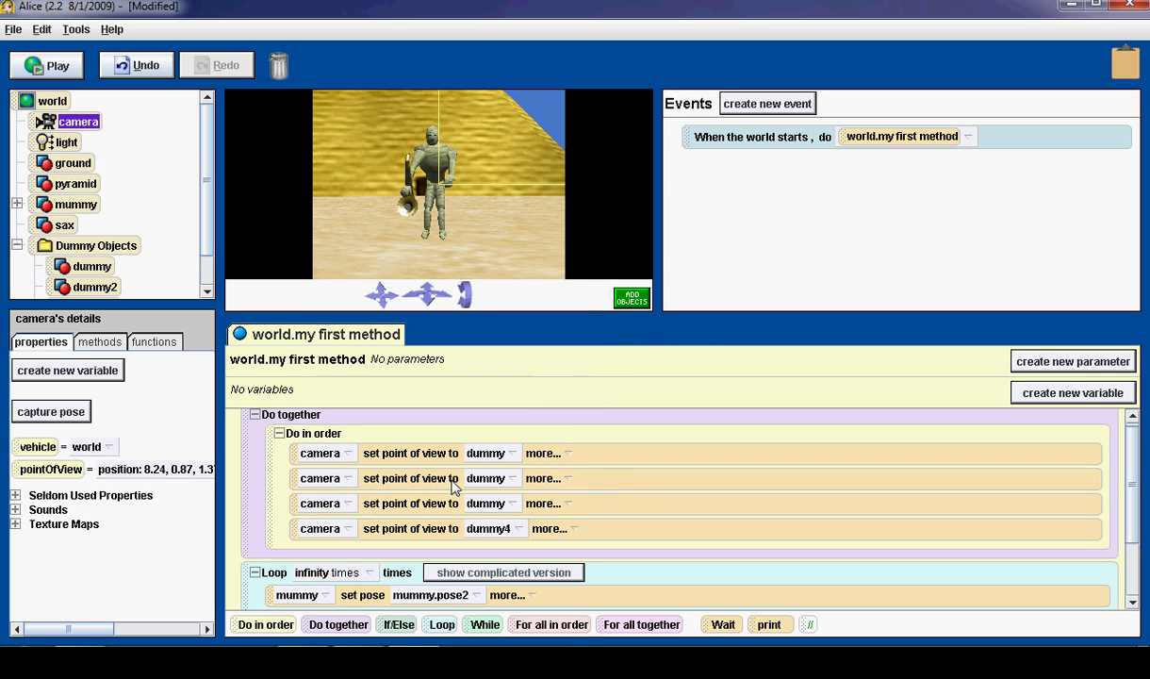
click(490, 454)
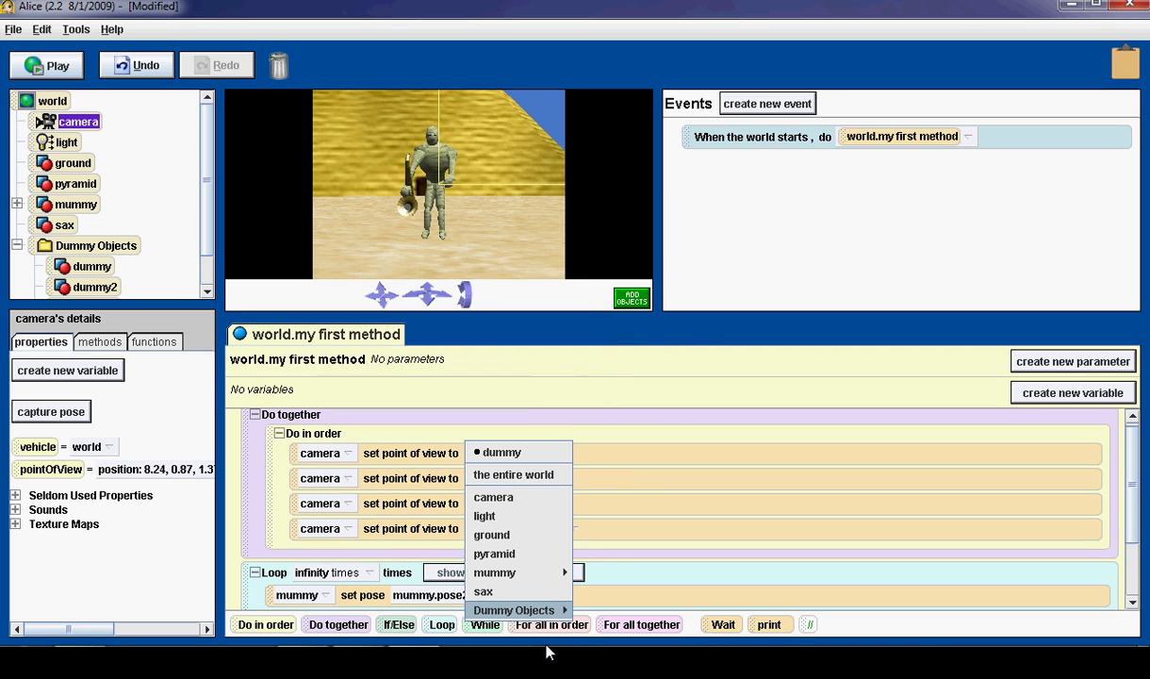
mouse_move(552, 613)
click(609, 551)
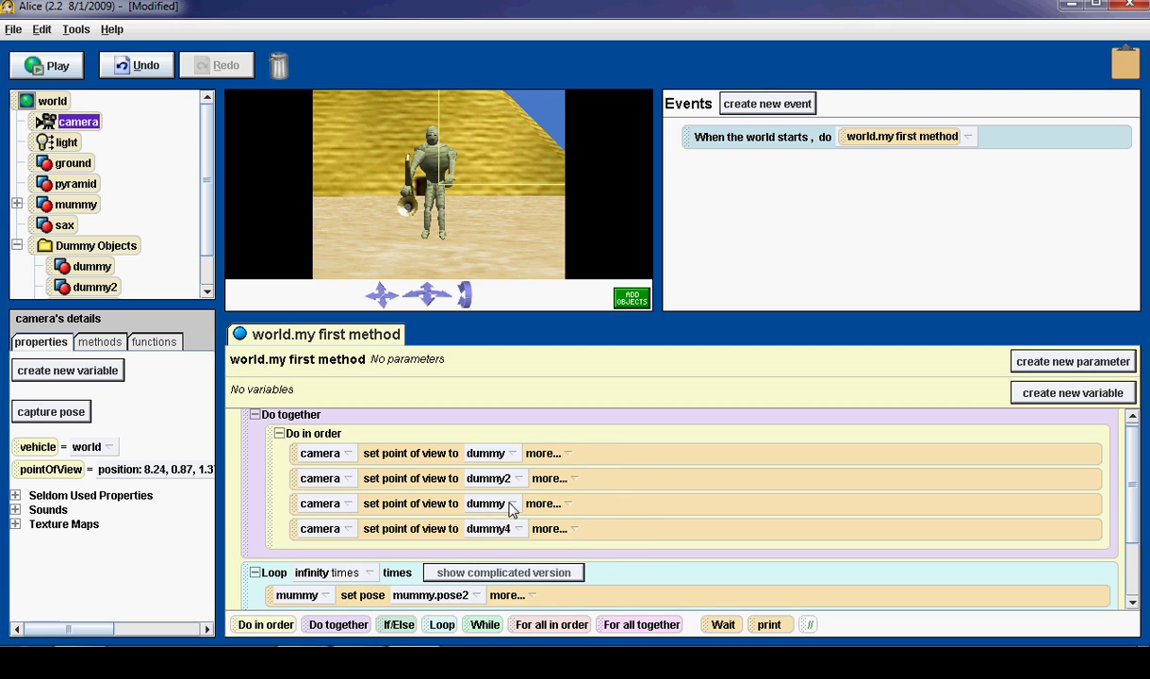
click(510, 509)
mouse_move(553, 612)
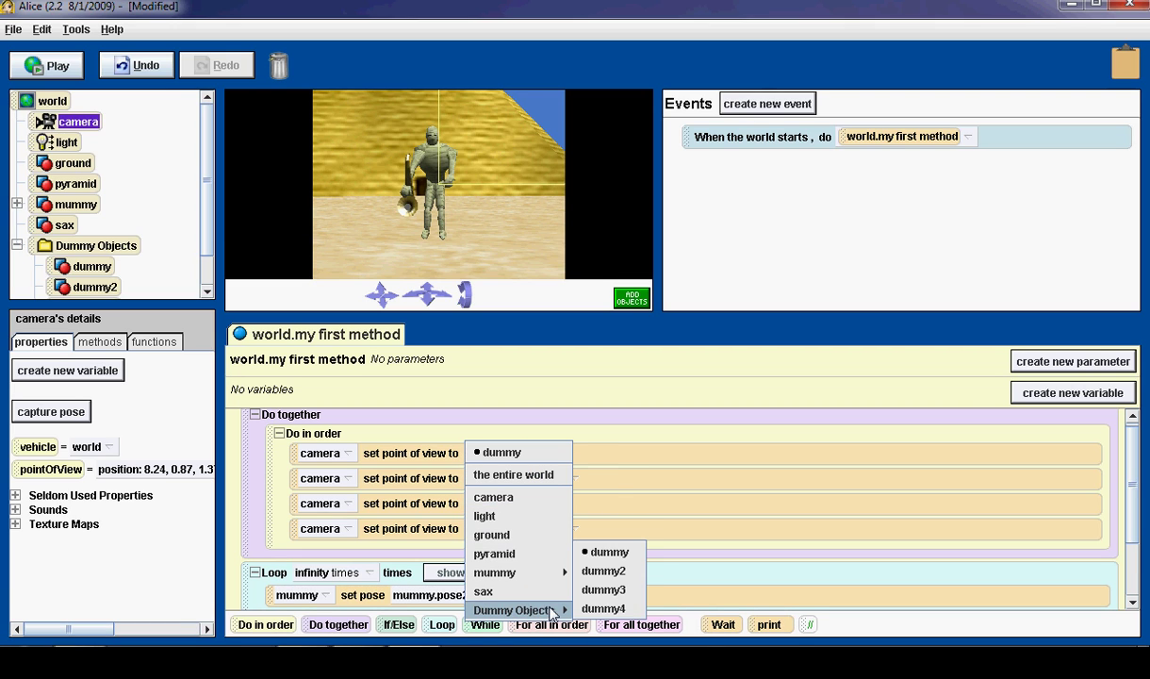
click(601, 589)
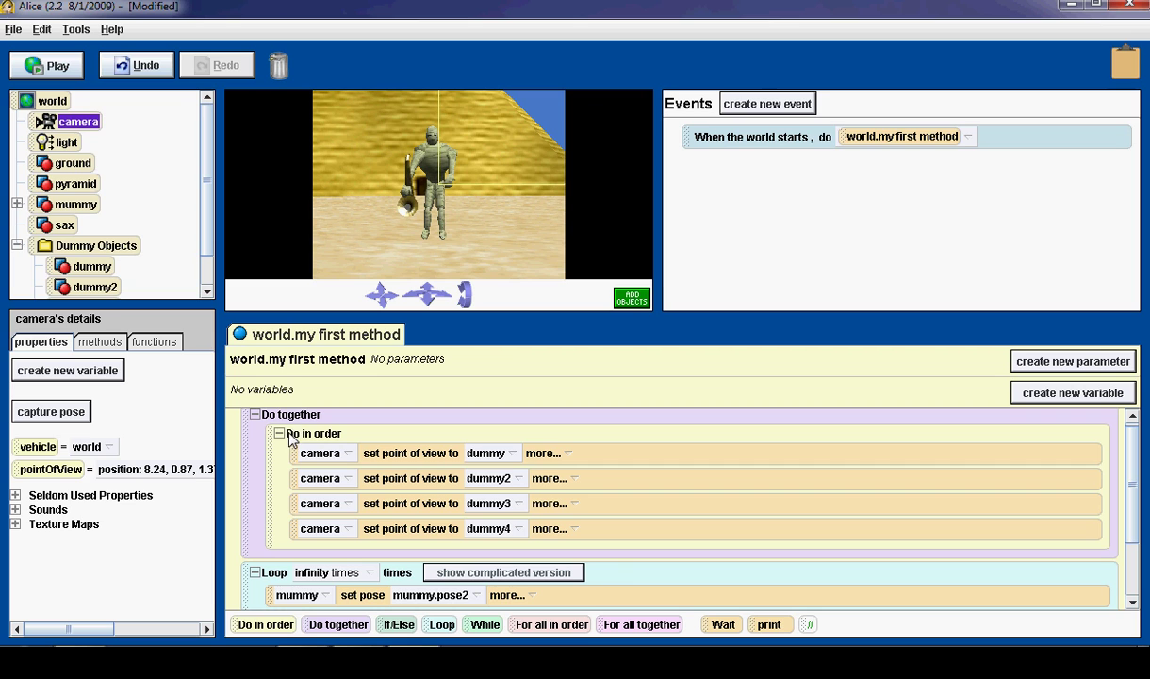
- Move the mummy pose loop into the Do together and check both blocks' contents
drag(243, 595, 279, 564)
click(280, 492)
click(279, 440)
click(279, 440)
click(279, 440)
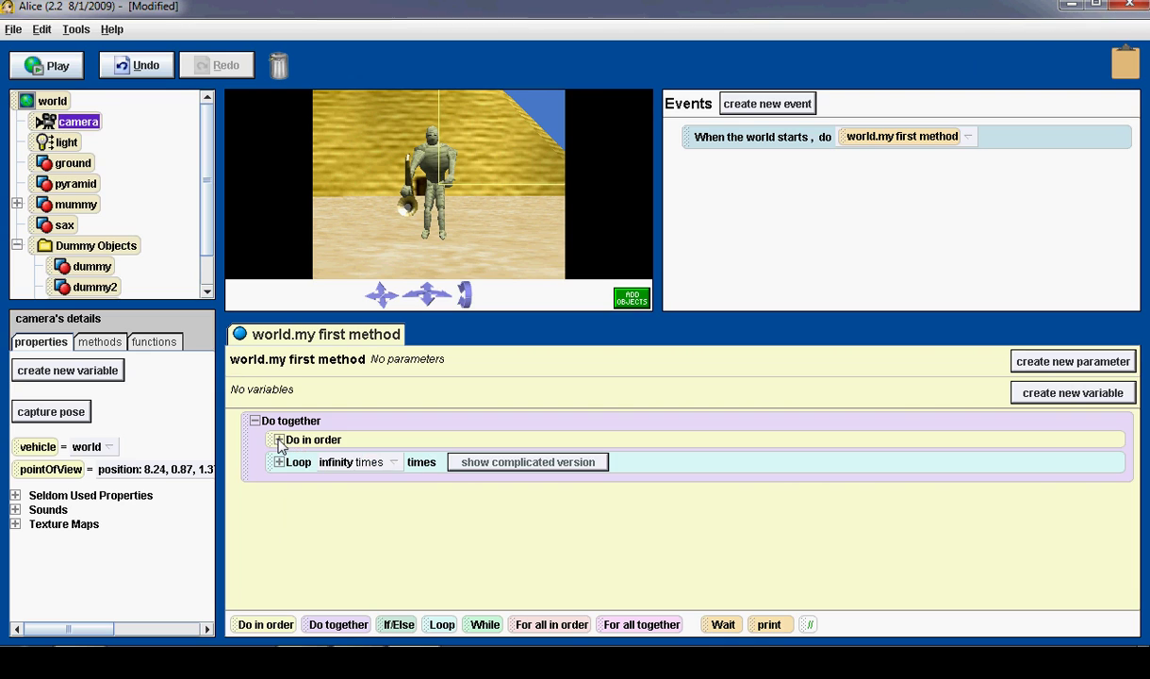
click(279, 440)
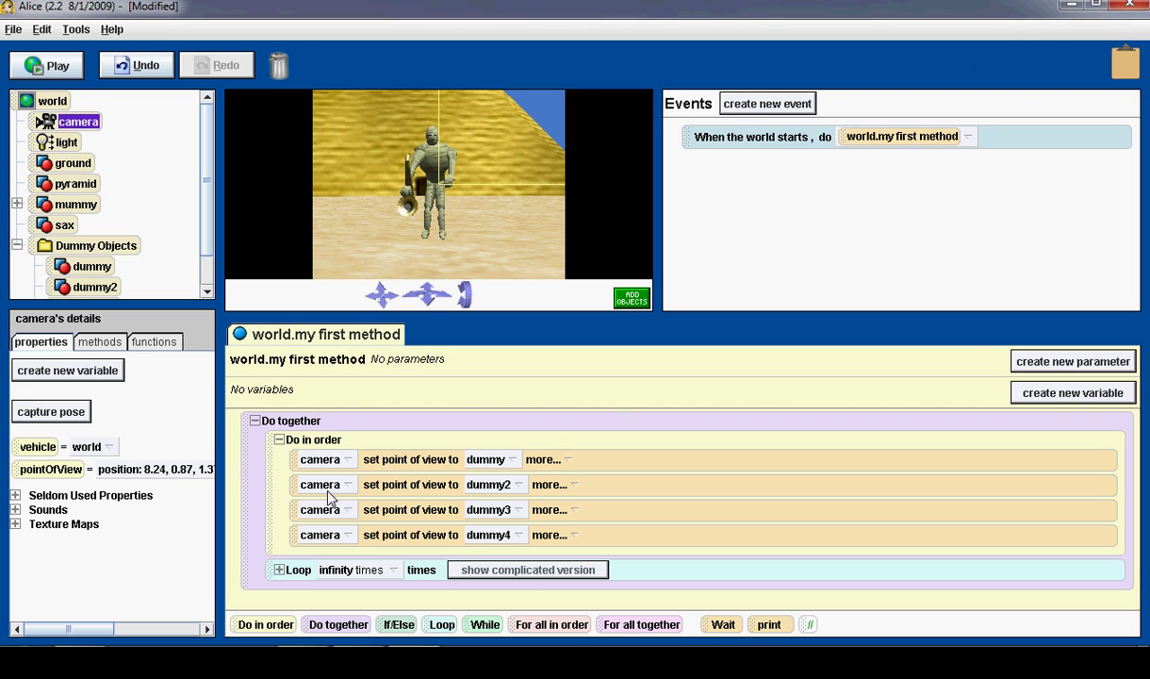
click(279, 570)
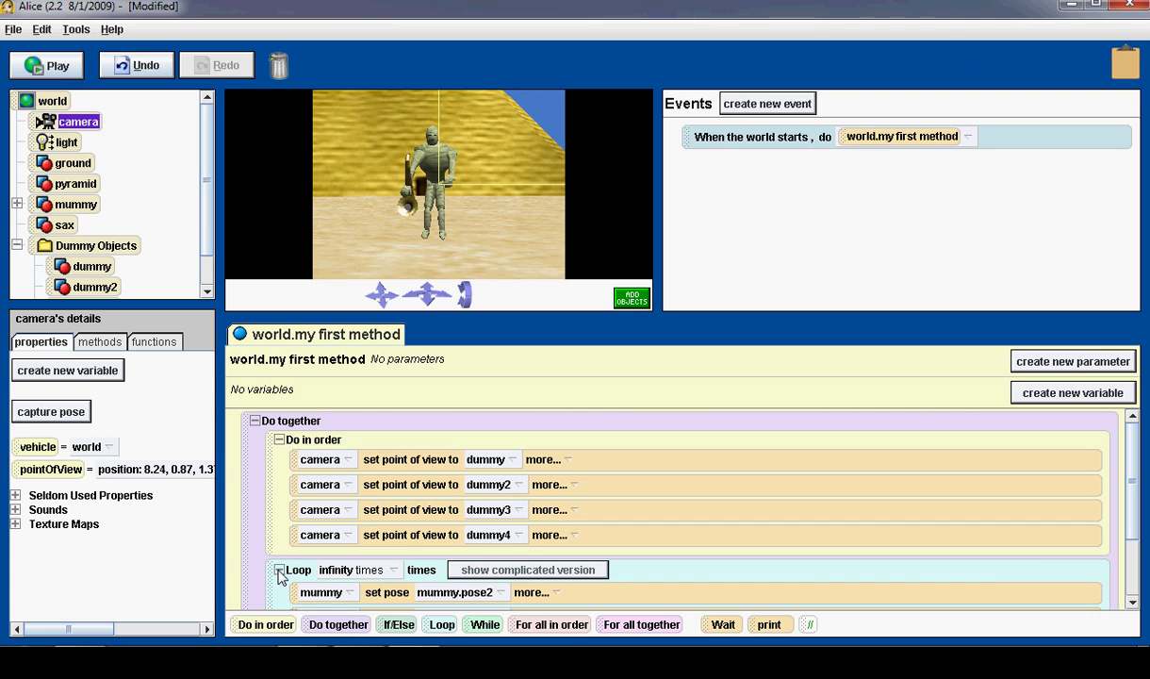
click(279, 570)
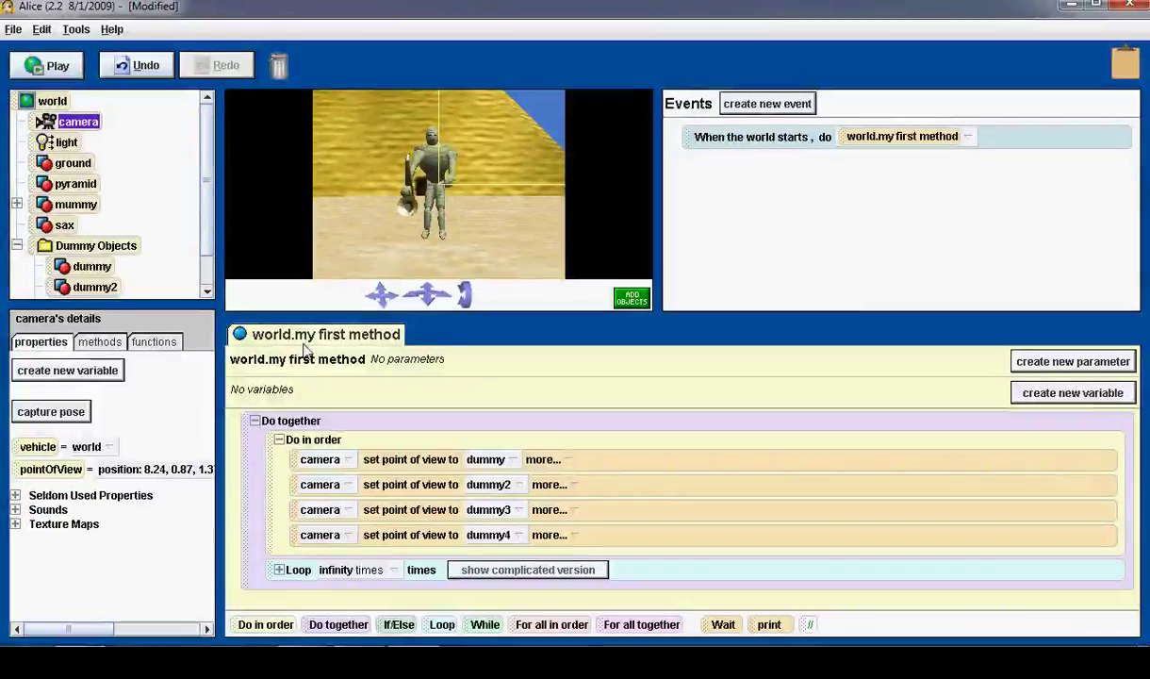
click(47, 65)
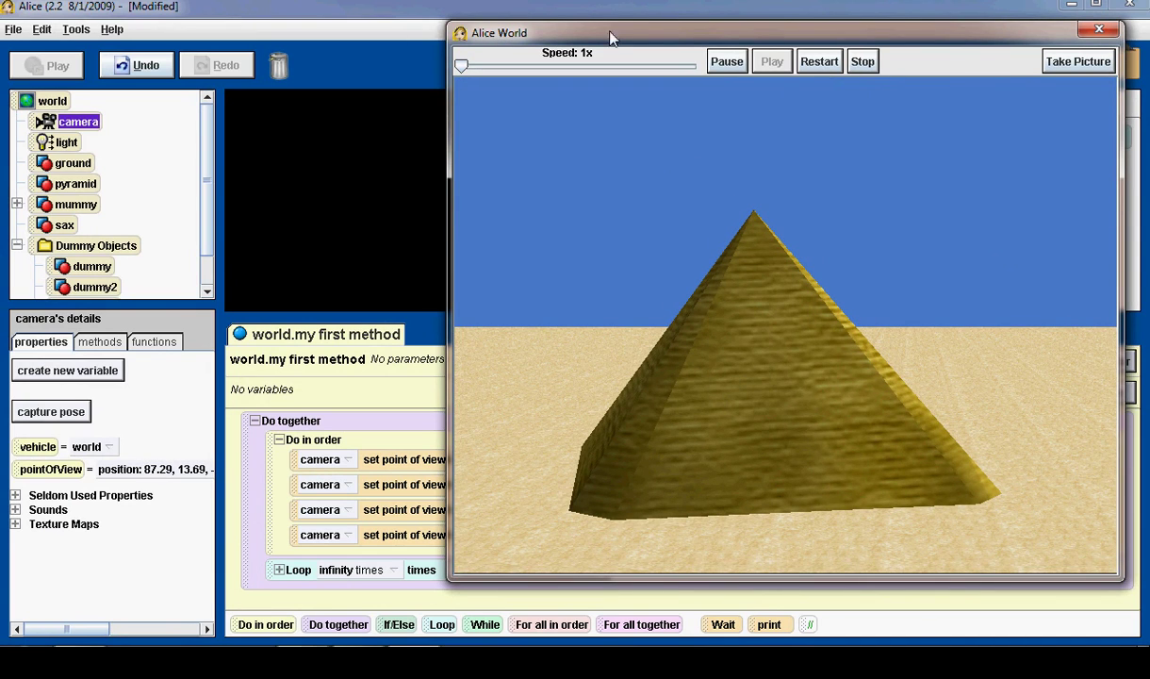
click(859, 63)
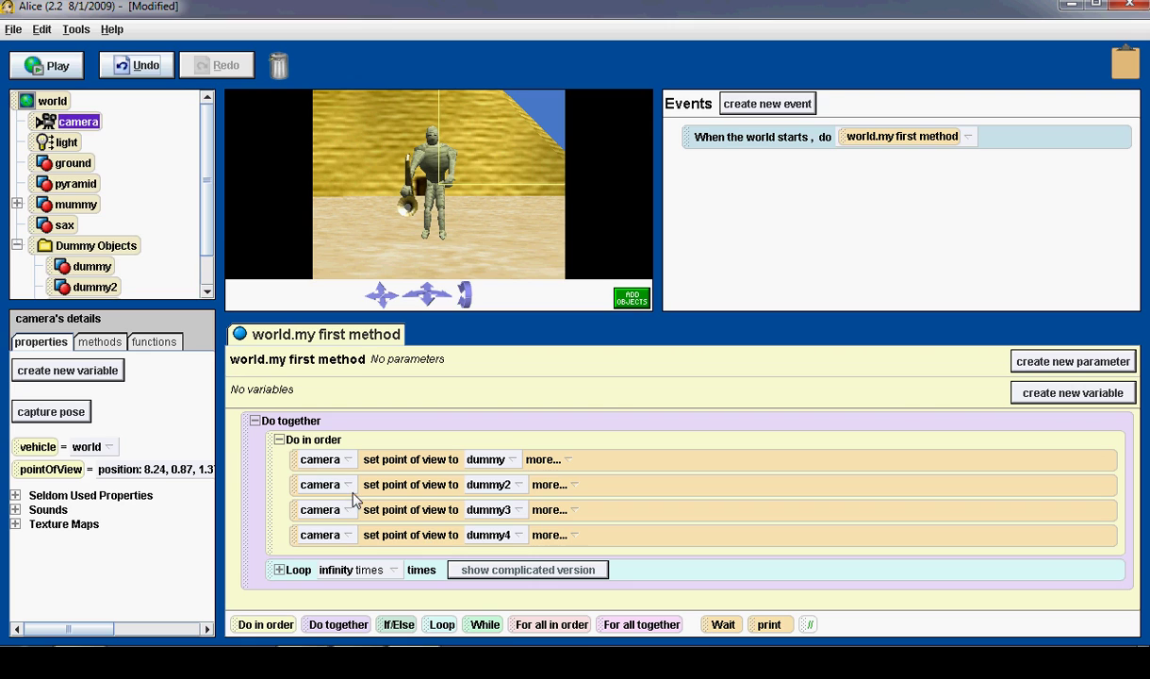
- Move the dummy camera statement to the end and set all four camera moves to abruptly
drag(295, 464, 316, 548)
click(575, 460)
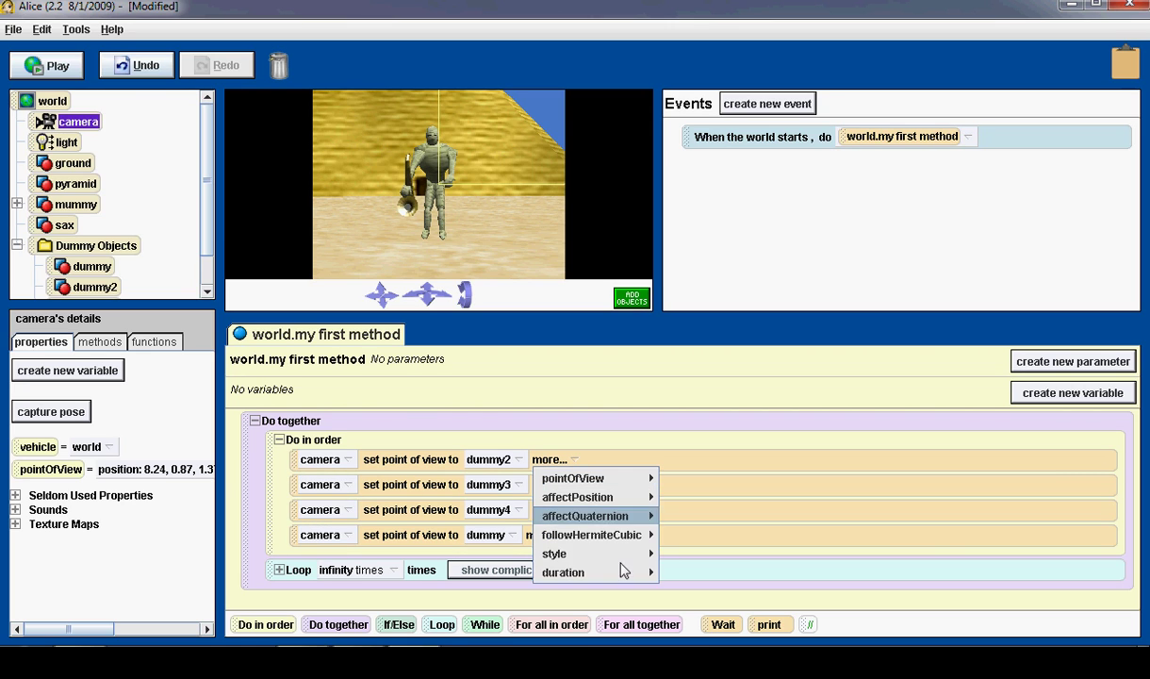
mouse_move(577, 545)
click(671, 552)
click(550, 484)
mouse_move(589, 579)
click(671, 575)
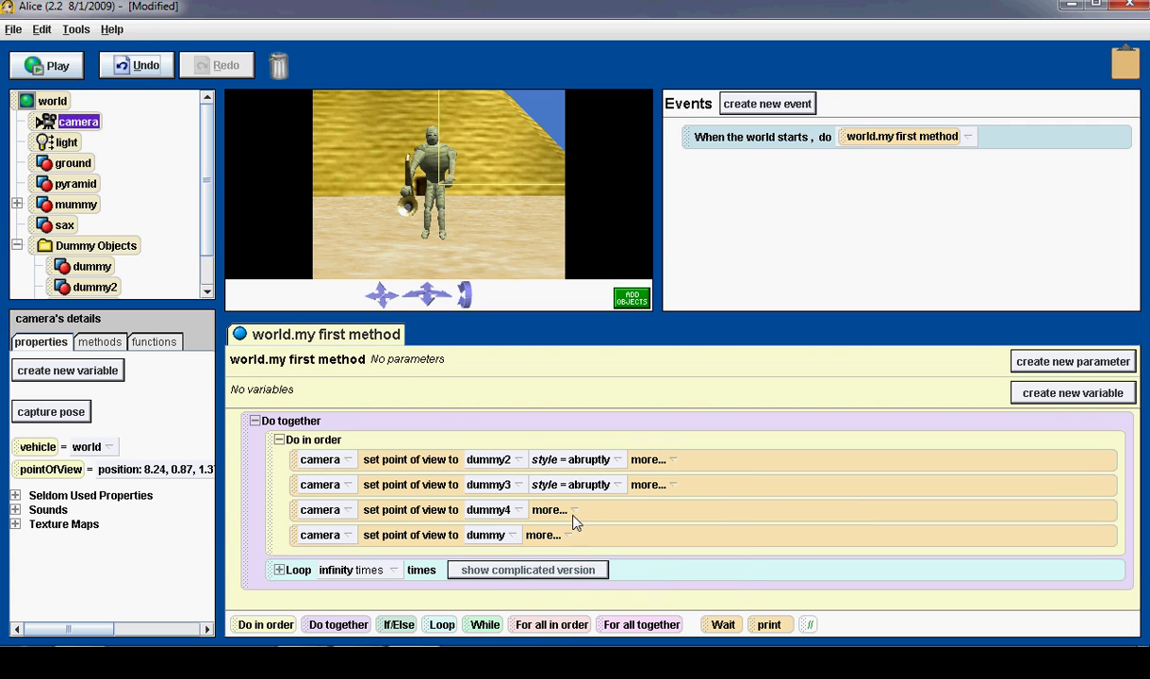
click(550, 509)
click(683, 589)
click(569, 536)
mouse_move(600, 591)
click(687, 589)
- Give the dummy2 camera move a custom 8-second duration, dismissing the save reminder
click(660, 464)
mouse_move(689, 563)
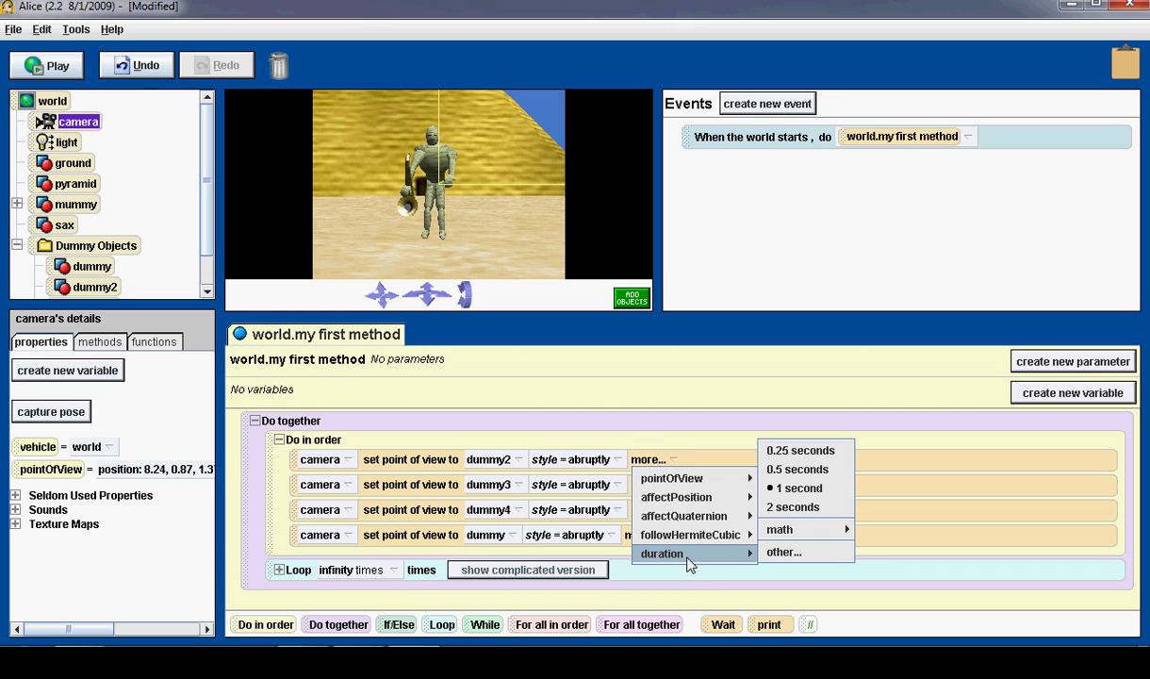
click(780, 554)
text(8)
click(538, 485)
click(648, 485)
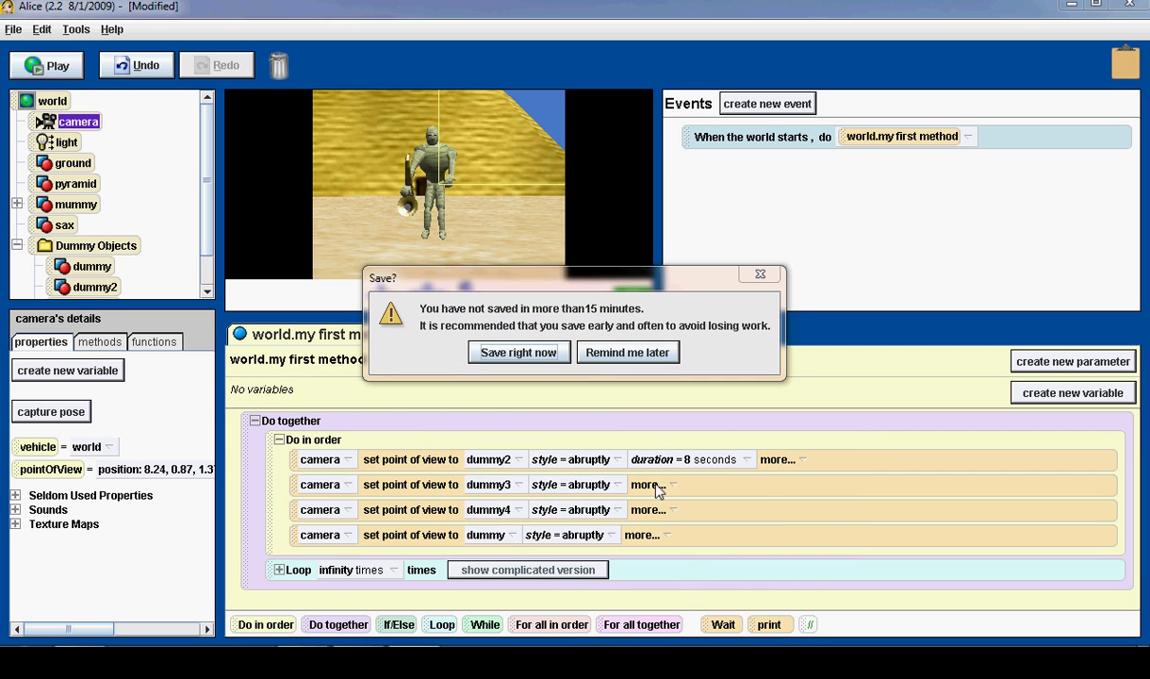
click(627, 352)
- Set the dummy3, dummy4 and final dummy moves to 8 seconds and run the world
click(648, 485)
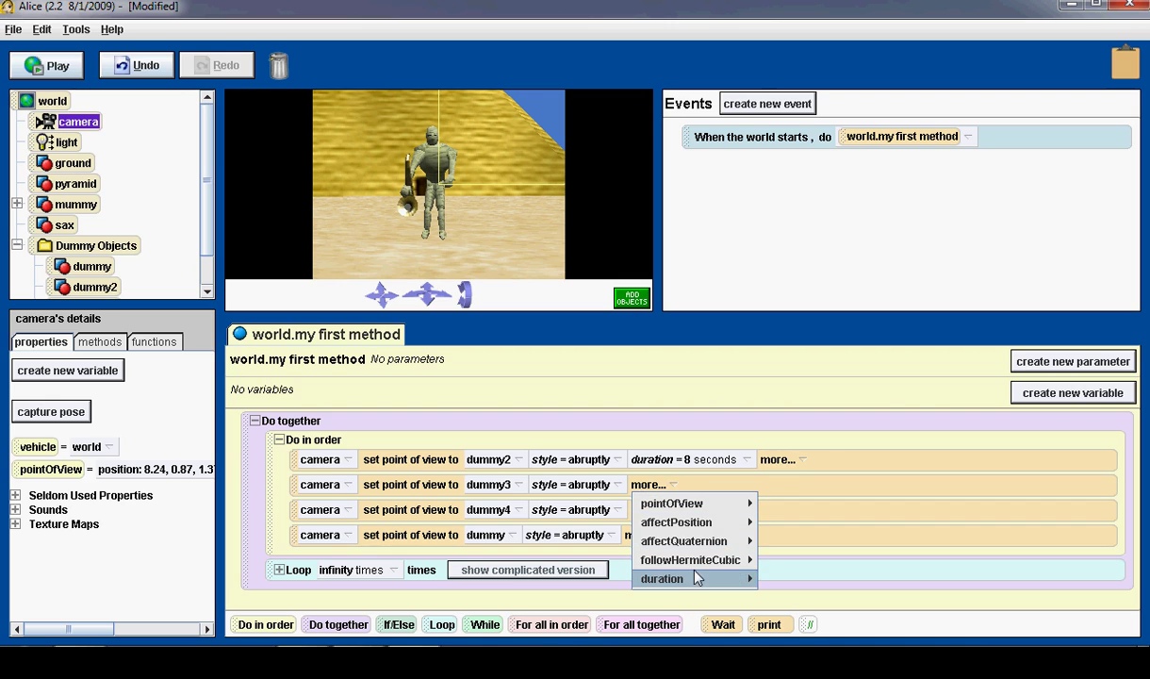
mouse_move(670, 577)
click(793, 531)
click(647, 509)
click(796, 554)
click(650, 535)
mouse_move(690, 608)
click(796, 561)
click(54, 66)
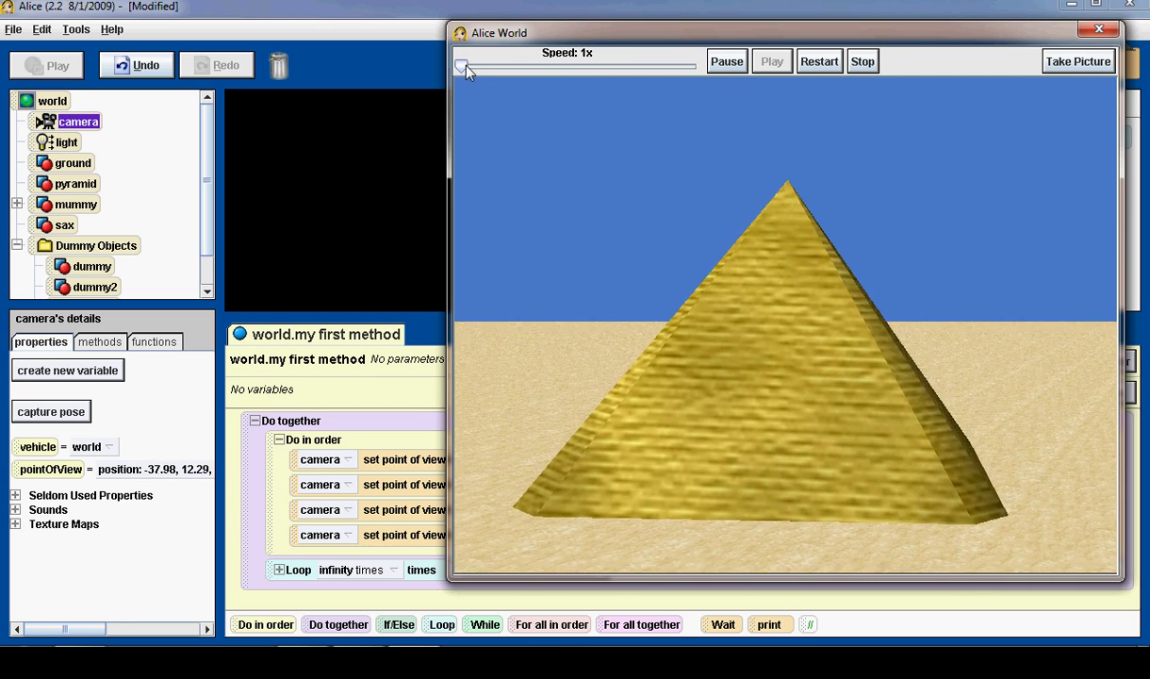
- Raise the playback speed to 2x, then stop the running world
click(484, 67)
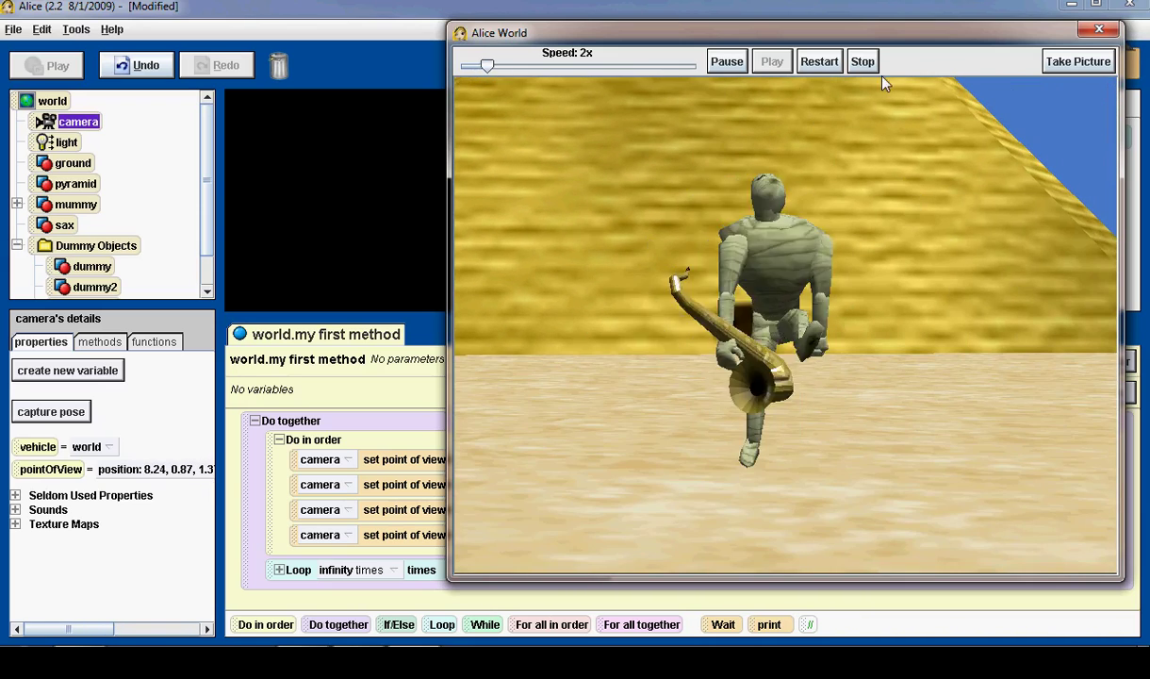
click(862, 62)
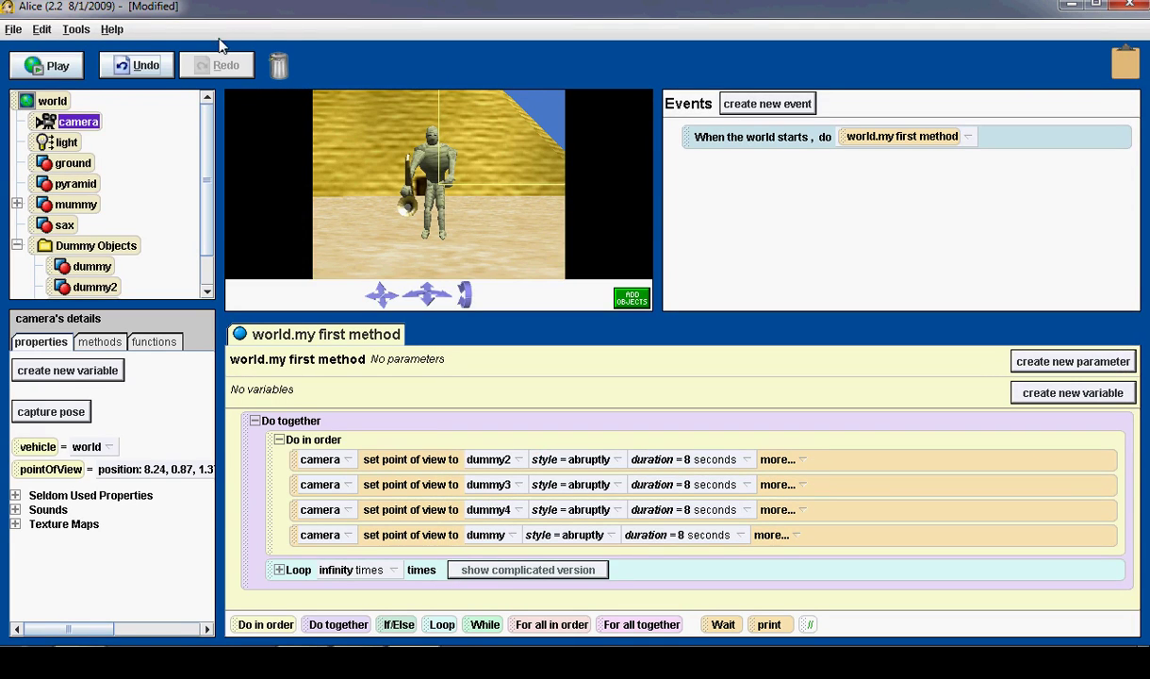